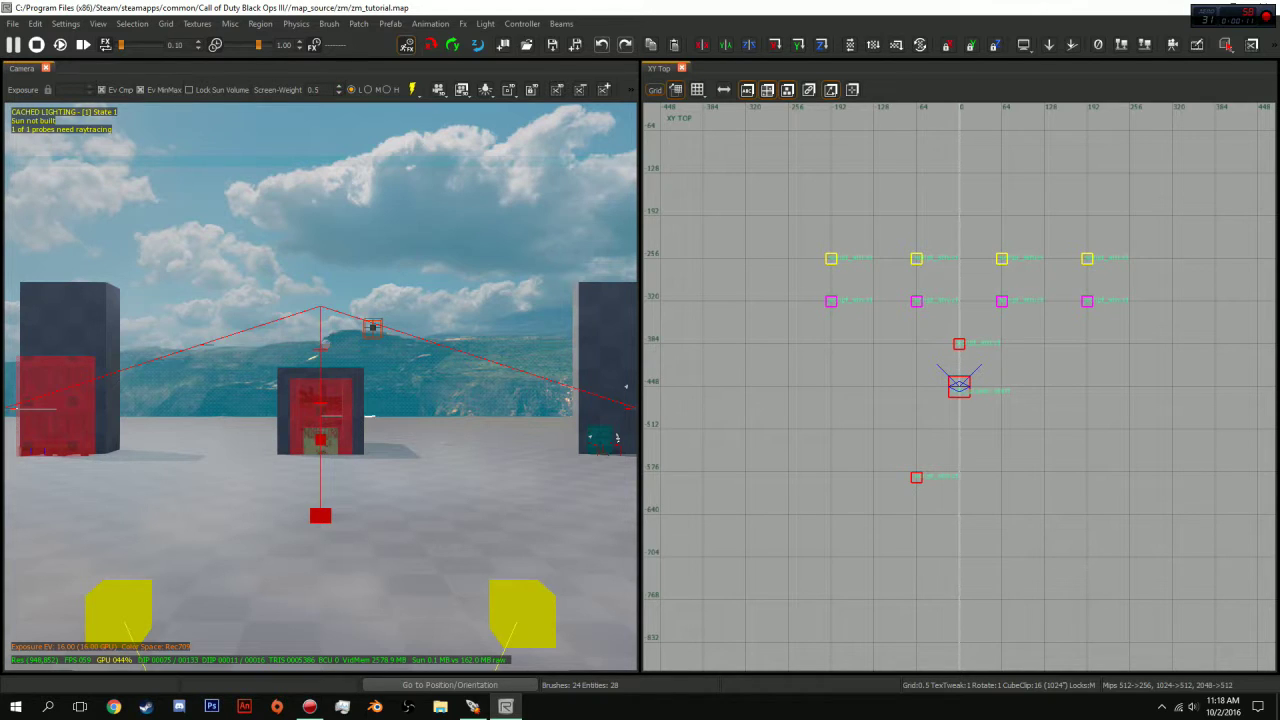
Examine the whole map layout in the 3D and top views, selecting and deselecting the floor brush.
right_click_drag(320, 387, 14, 443)
mouse_move(190, 560)
right_mouse_down()
mouse_move(590, 556)
mouse_move(520, 440)
mouse_move(380, 438)
mouse_move(880, 432)
right_mouse_up()
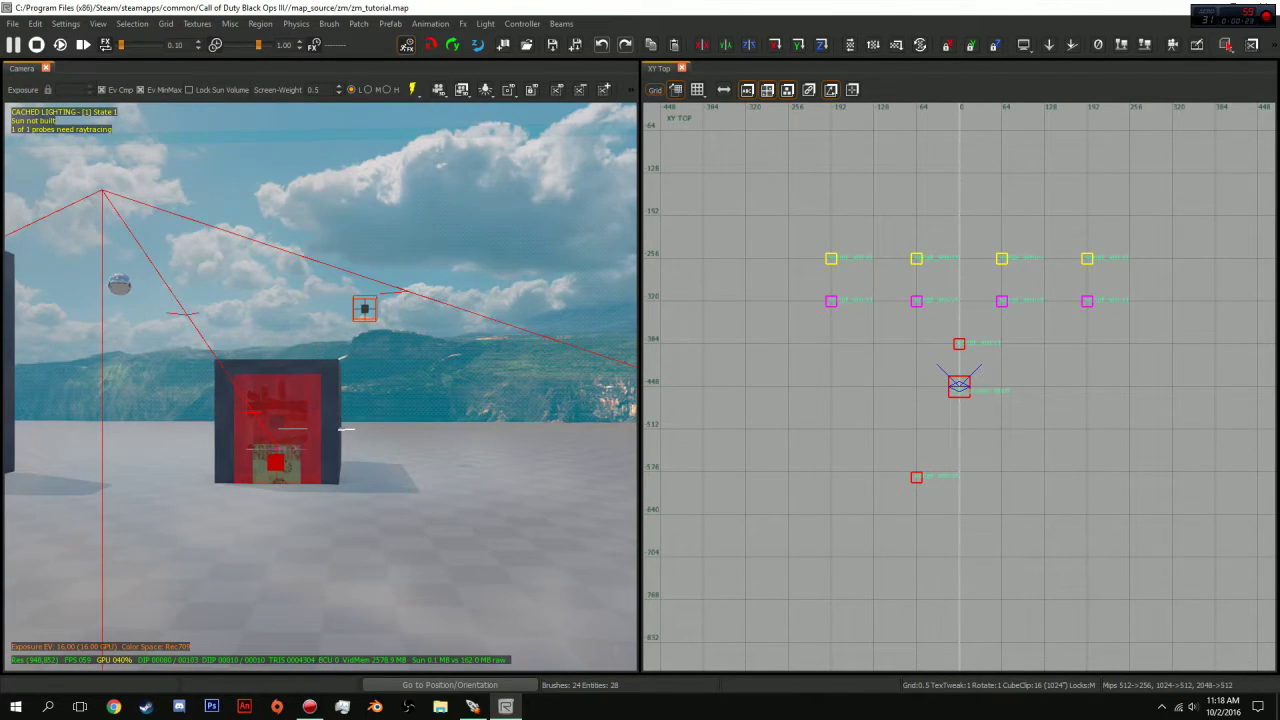
right_click_drag(320, 388, 215, 490)
scroll(1069, 349, "down", 3)
scroll(1069, 349, "down", 6)
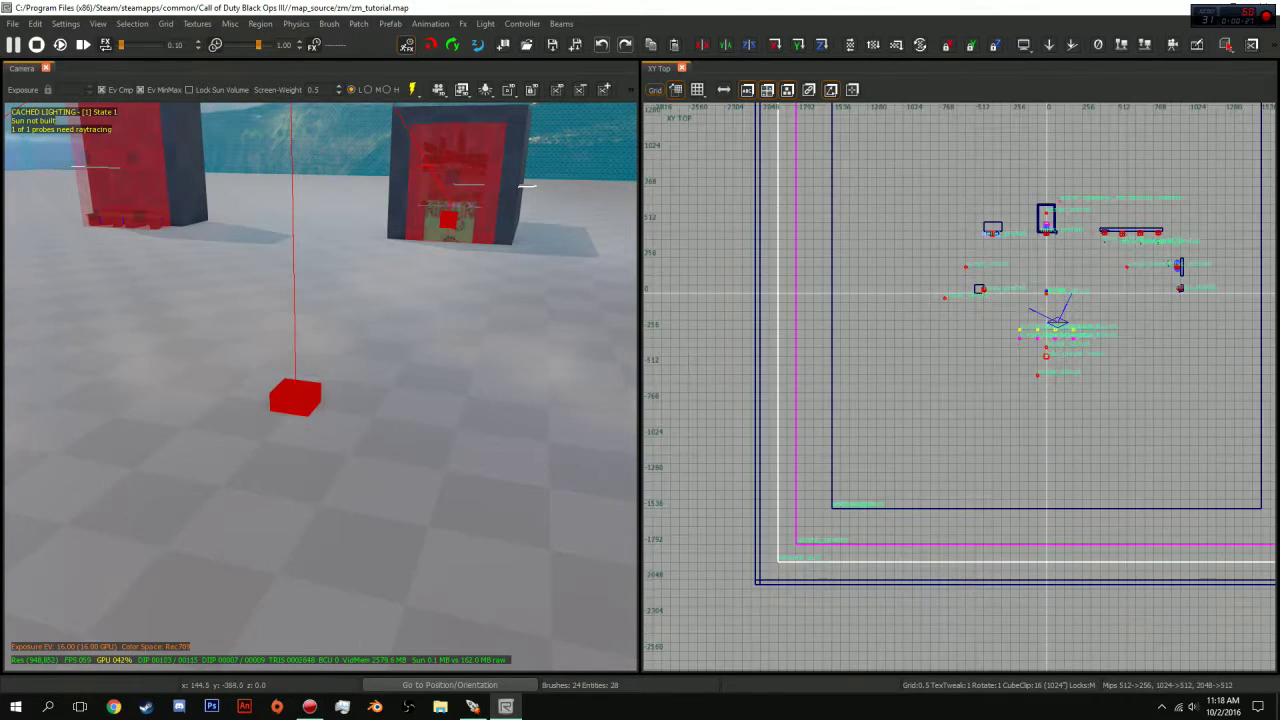
right_click_drag(1055, 330, 966, 403)
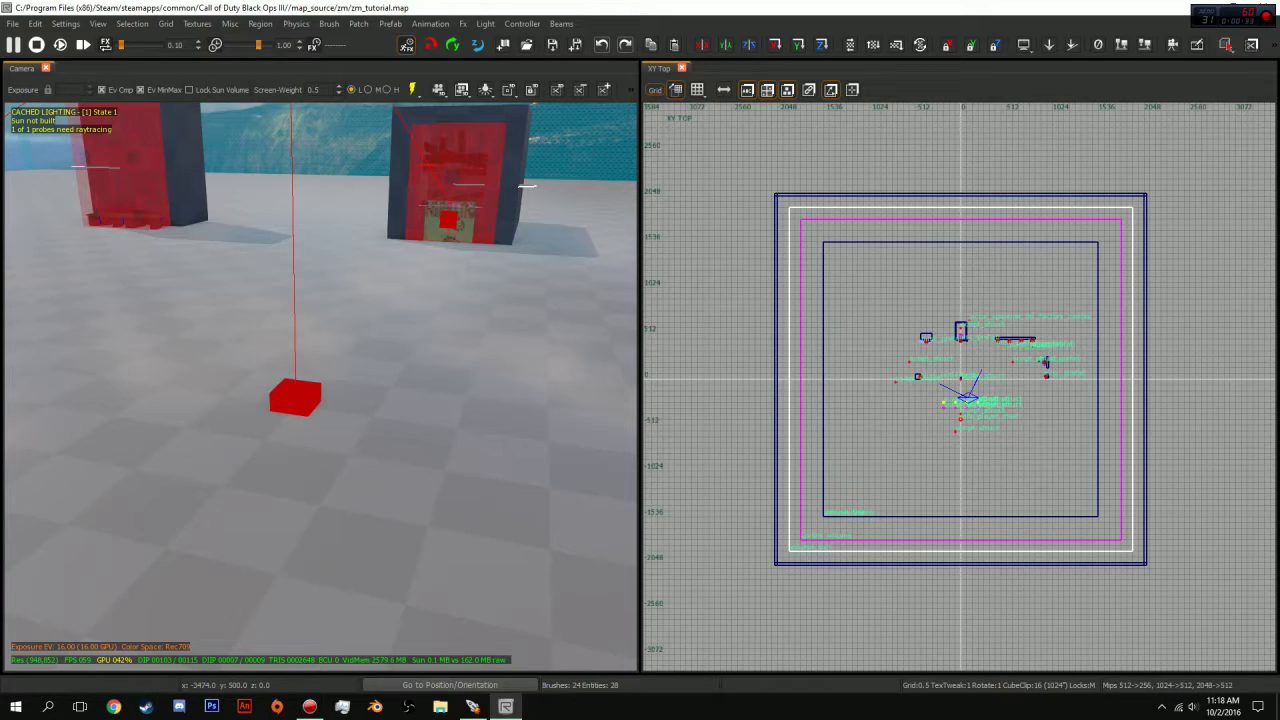
left_click(430, 400, "shift")
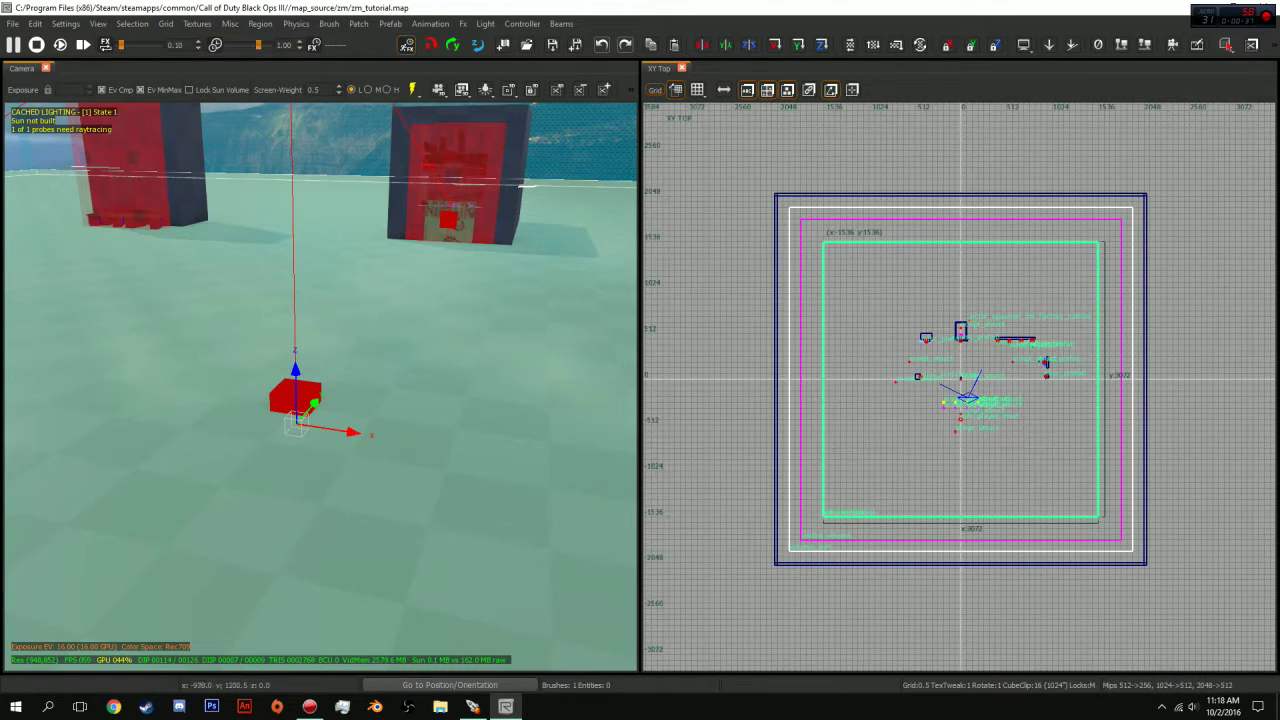
key("Escape")
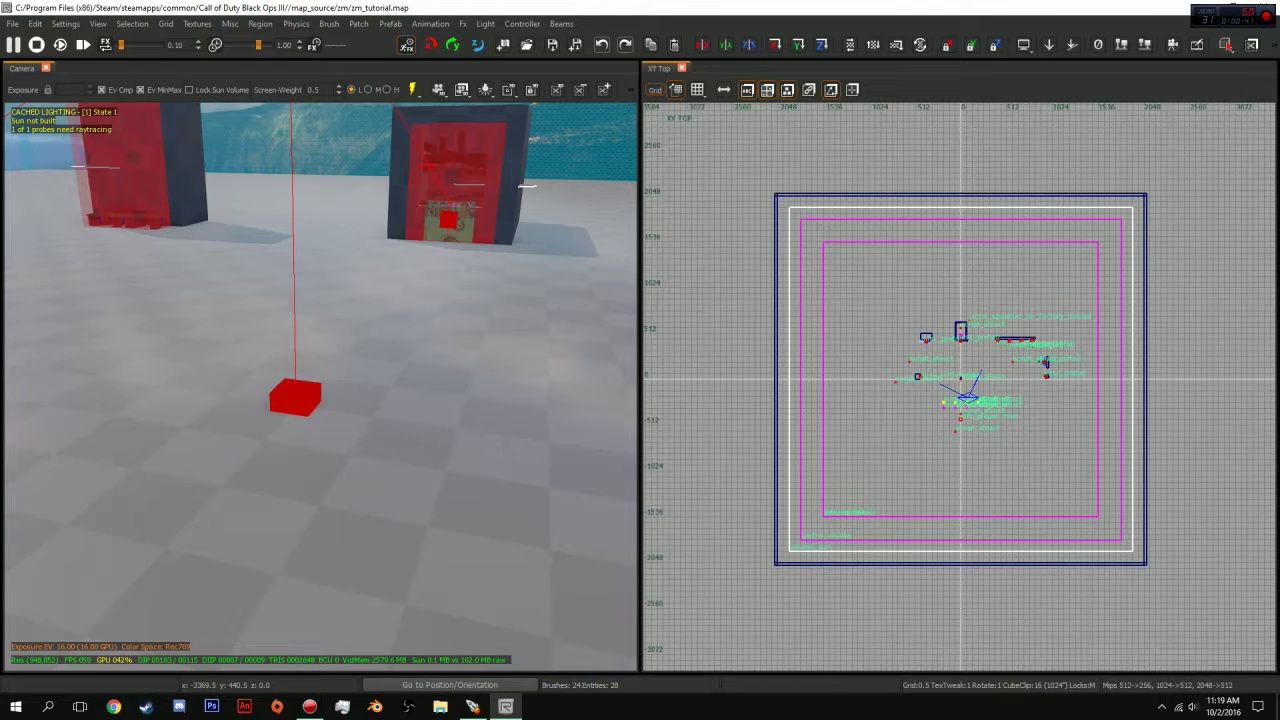
Inspect the central building up close by selecting and deselecting individual brushes of its front.
left_click(406, 188, "shift")
scroll(978, 354, "up", 6)
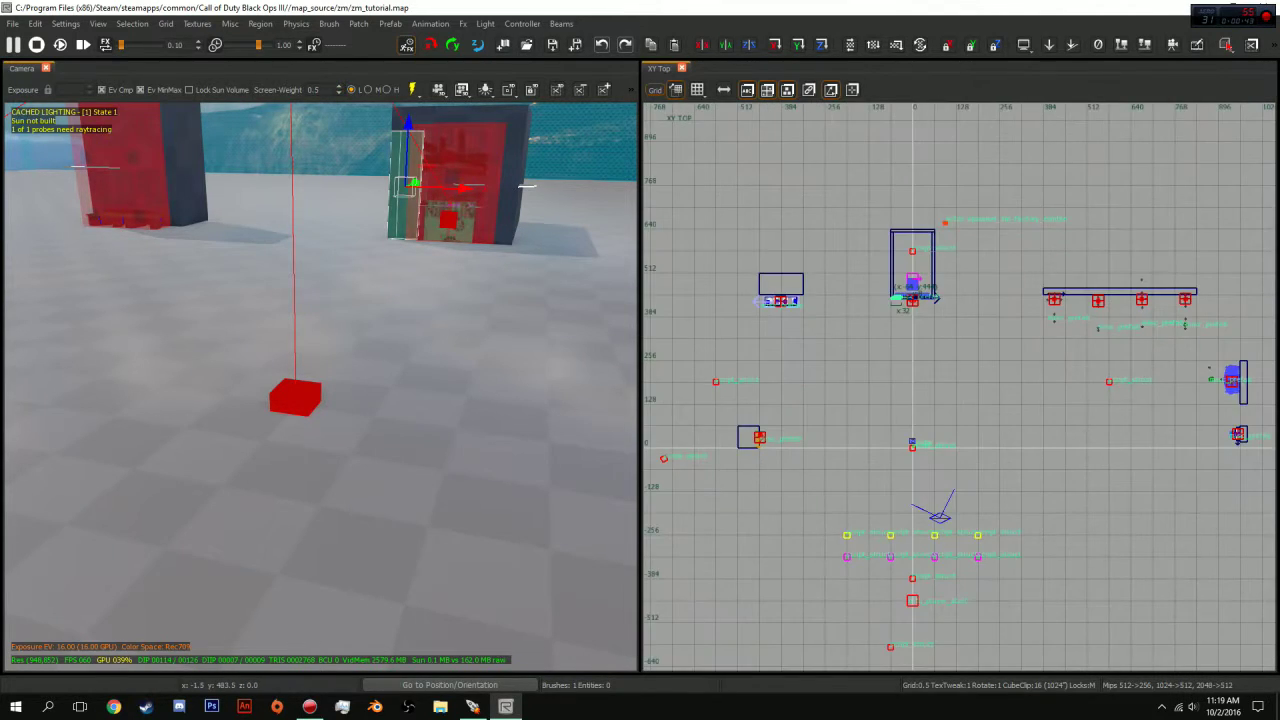
scroll(910, 279, "up", 6)
right_click_drag(440, 270, 468, 270)
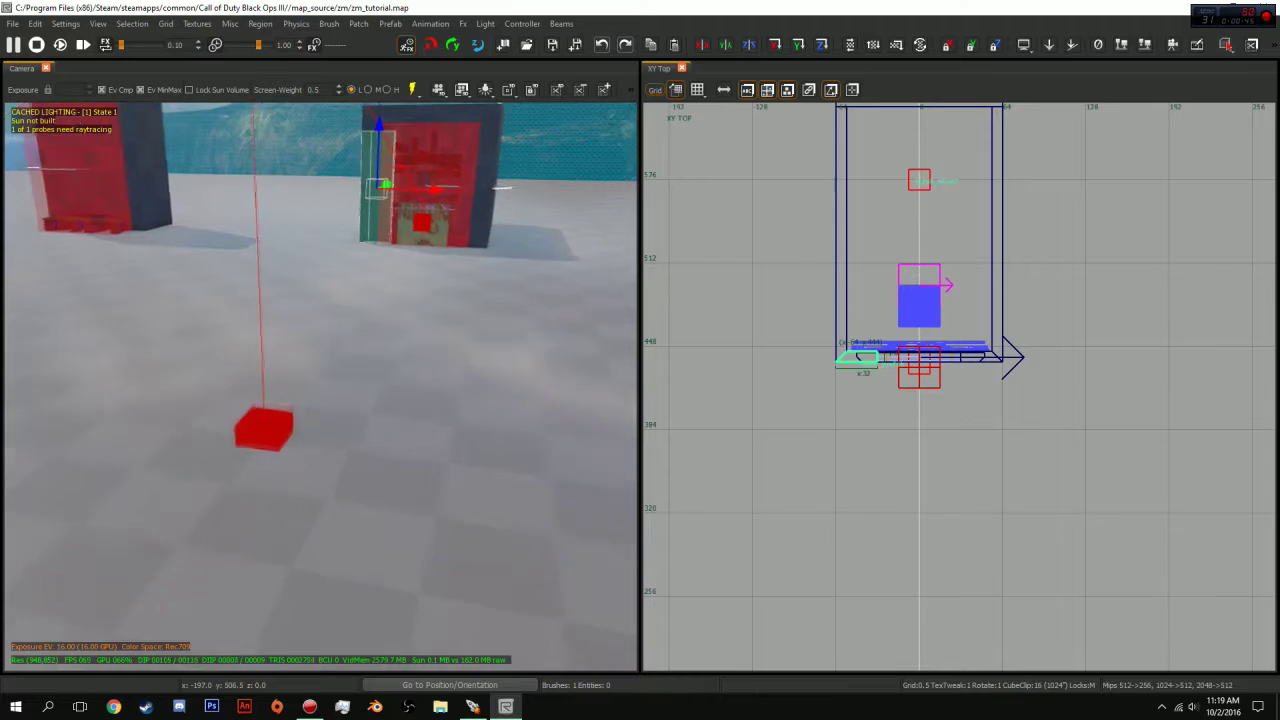
key("Up")
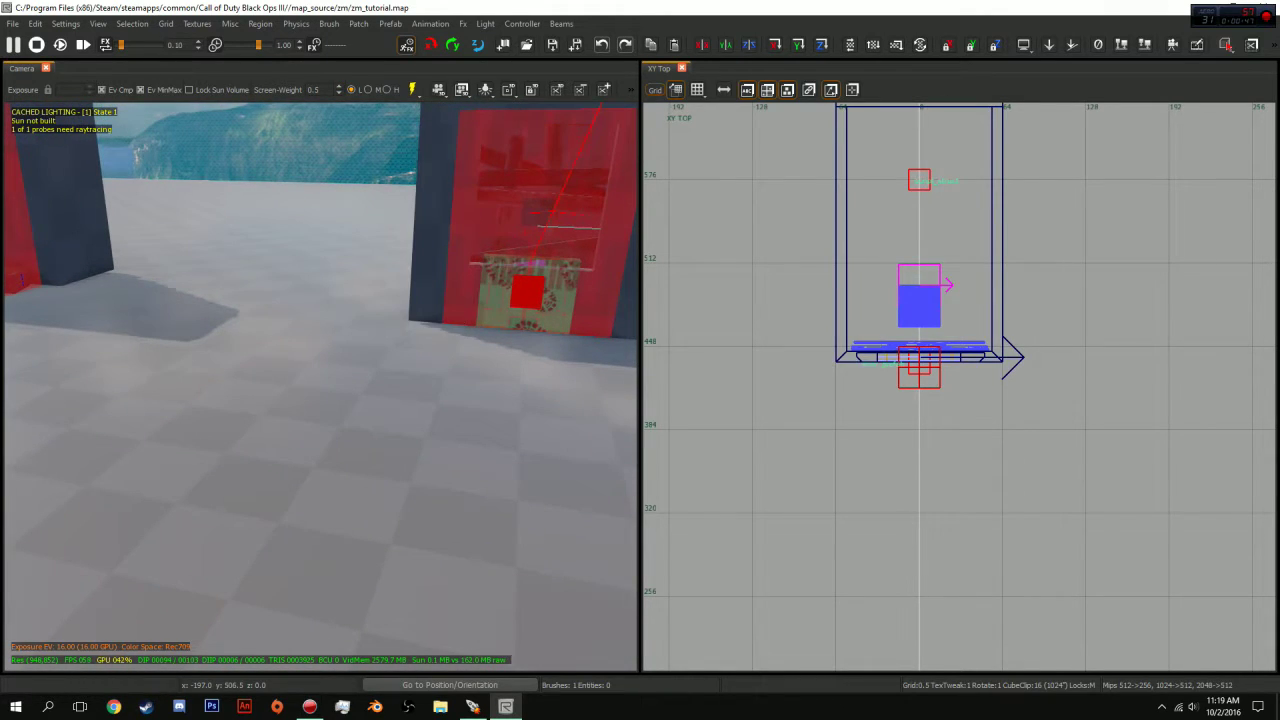
left_click(522, 114, "shift")
key("Escape")
mouse_move(480, 290)
right_mouse_down()
mouse_move(430, 270)
mouse_move(440, 240)
mouse_move(490, 220)
mouse_move(480, 195)
right_mouse_up()
left_click(450, 260, "shift")
key("Escape")
key("s")
right_click_drag(553, 387, 553, 480)
key("s")
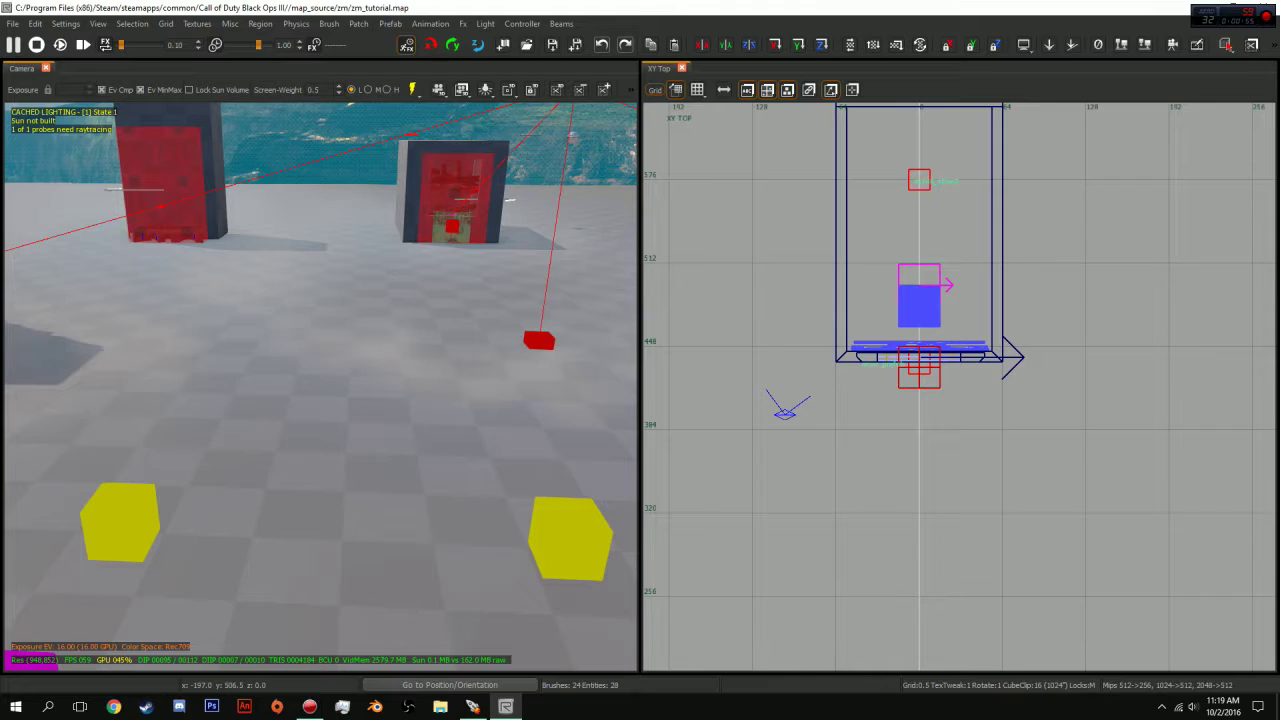
Select the sun_volume surrounding the map, inspect it from farther back and hide it.
scroll(960, 386, "down", 10)
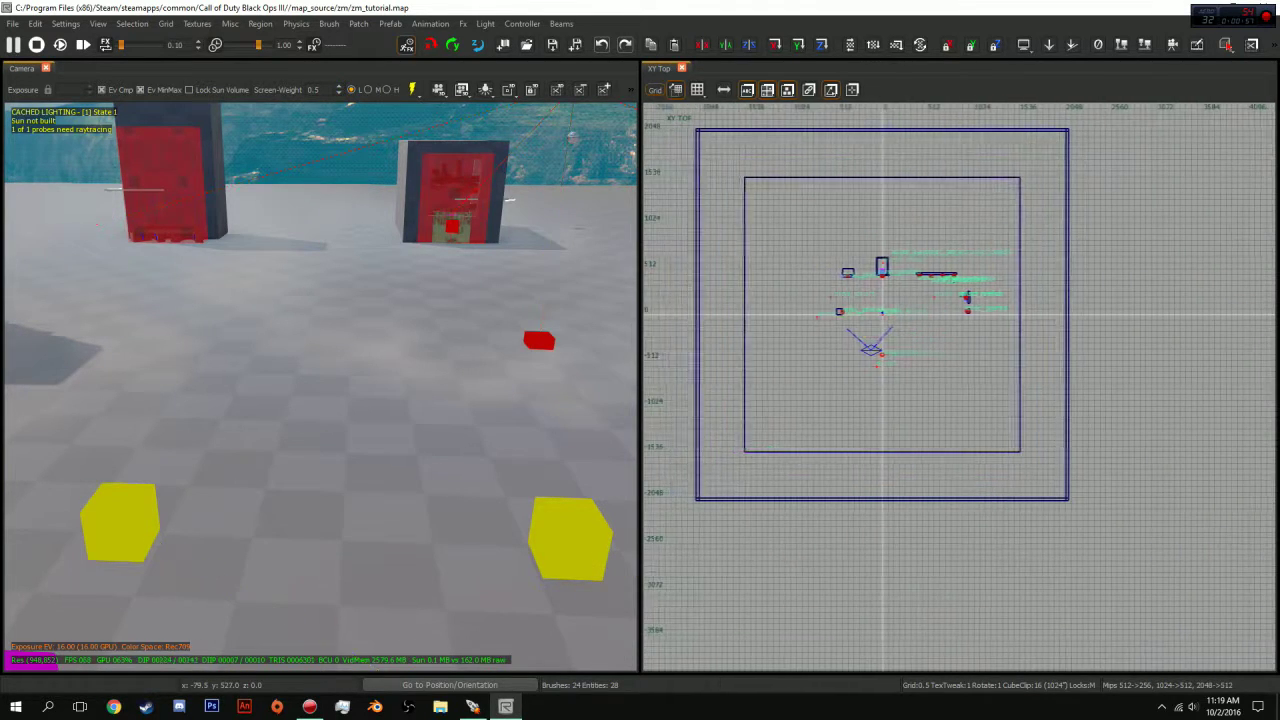
right_click_drag(875, 268, 898, 274)
left_click(796, 229, "shift")
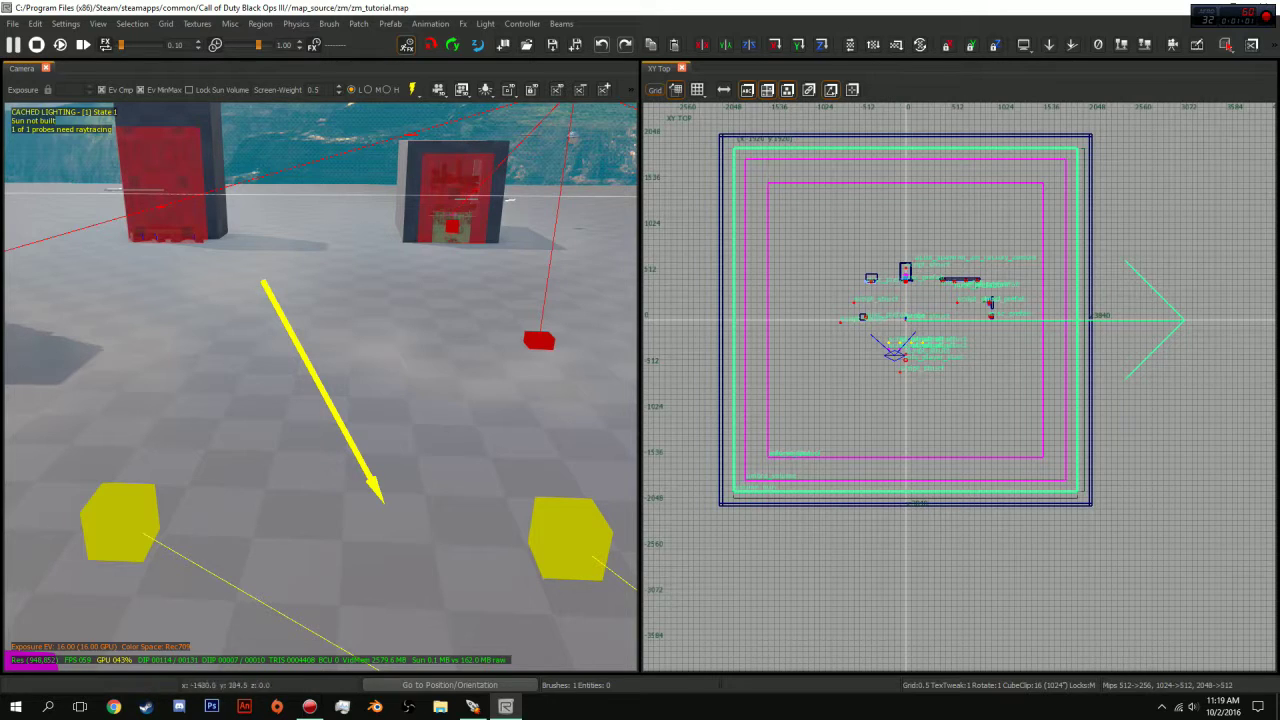
key("s")
mouse_move(400, 290)
right_mouse_down()
mouse_move(425, 345)
mouse_move(403, 243)
mouse_move(403, 330)
right_mouse_up()
key("s")
key("d")
key("d")
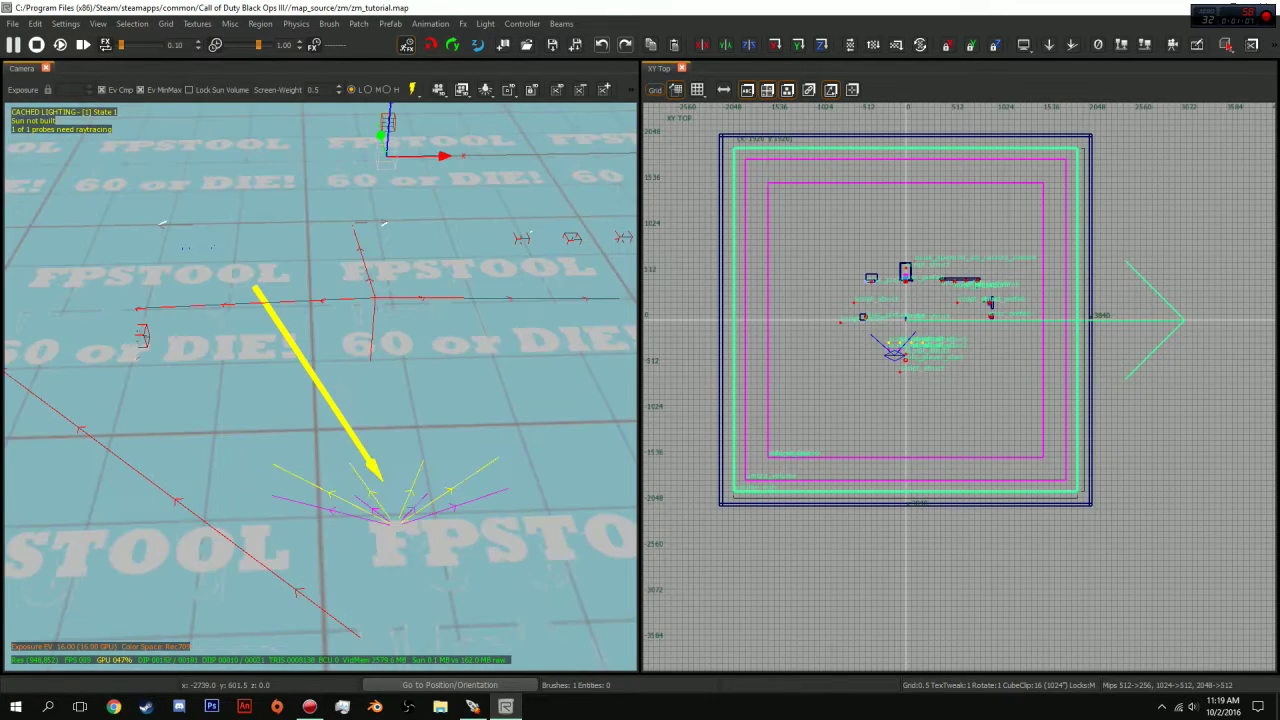
right_click(319, 290)
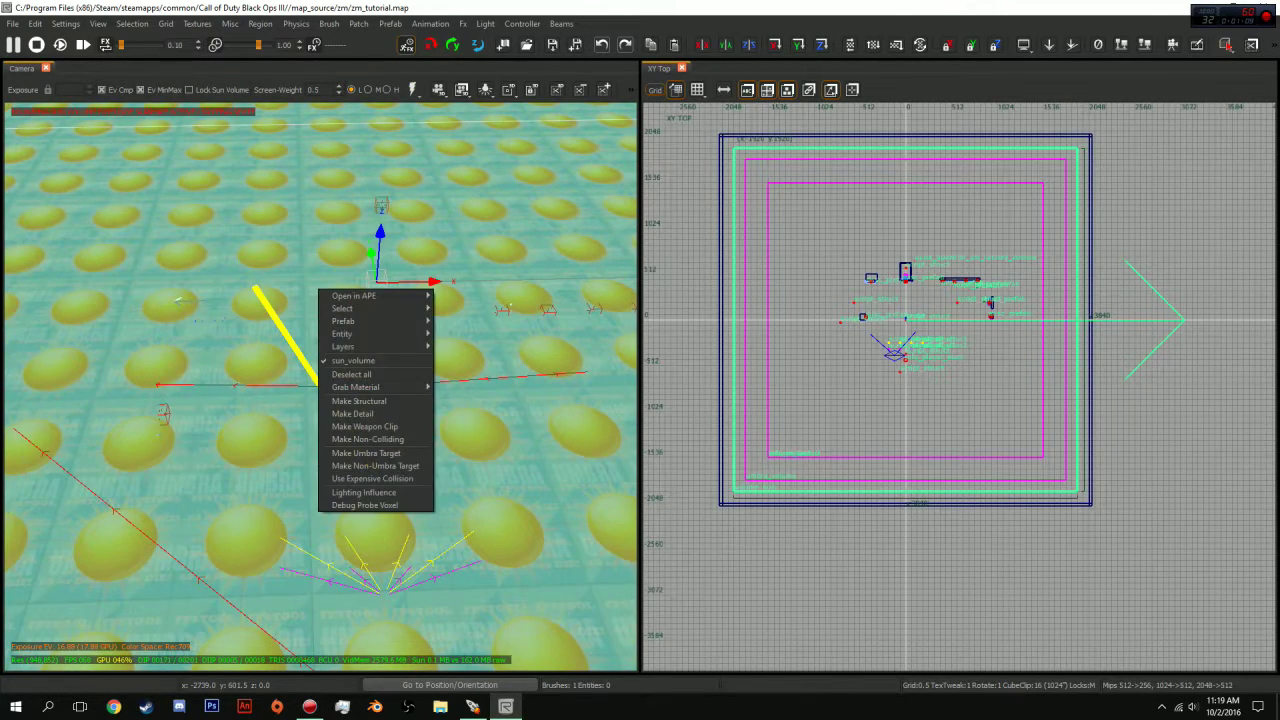
key("Escape")
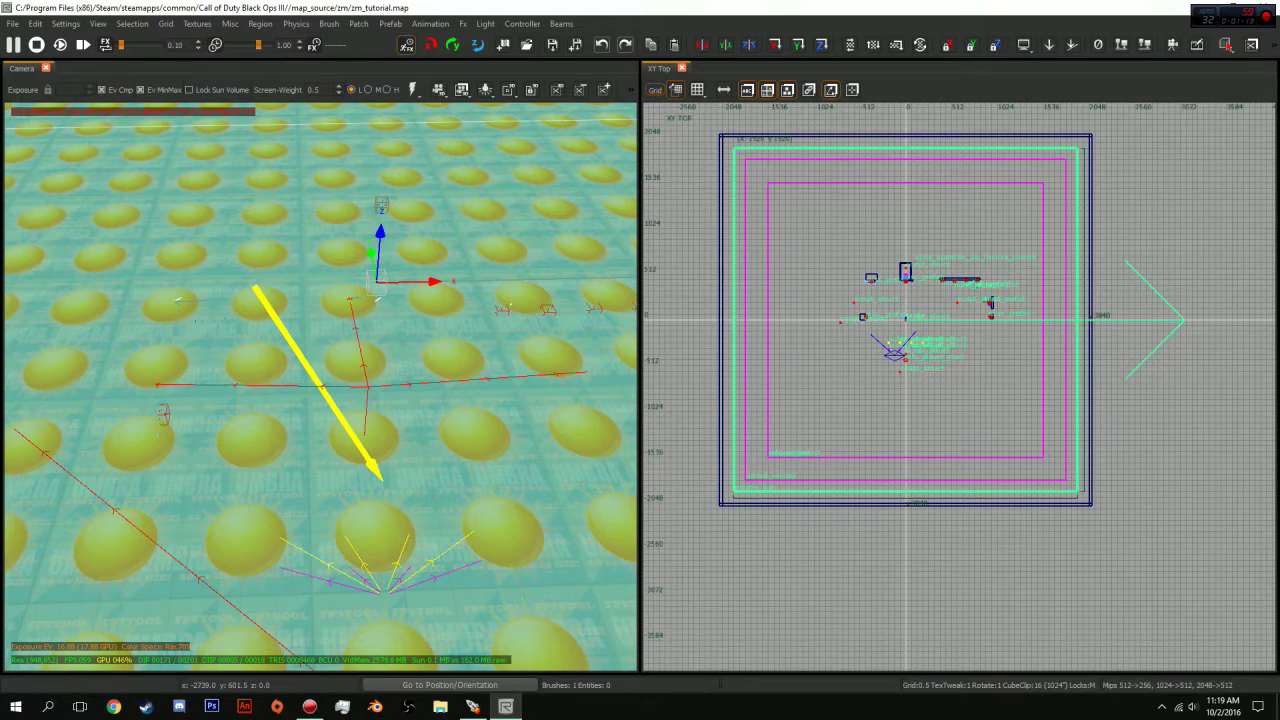
key("h")
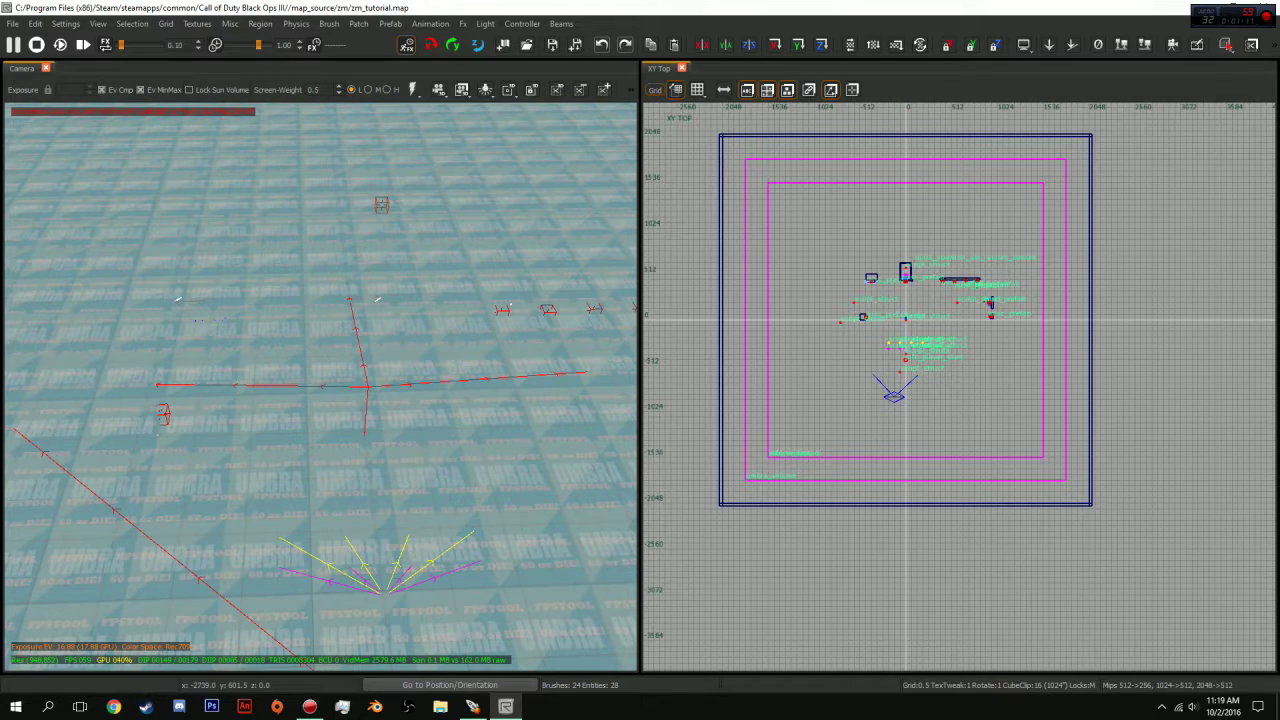
Hide the remaining volumes that cover the play area, one after another.
left_click(378, 299)
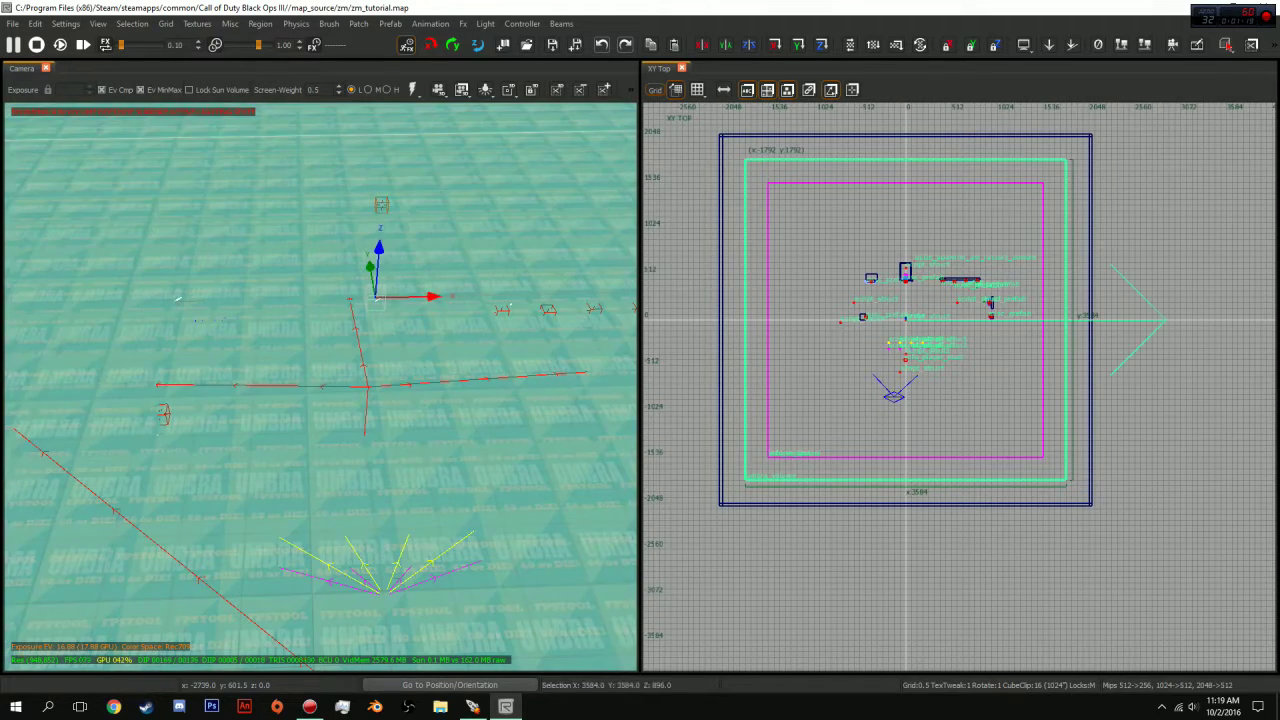
key("h")
left_click(378, 299, "shift")
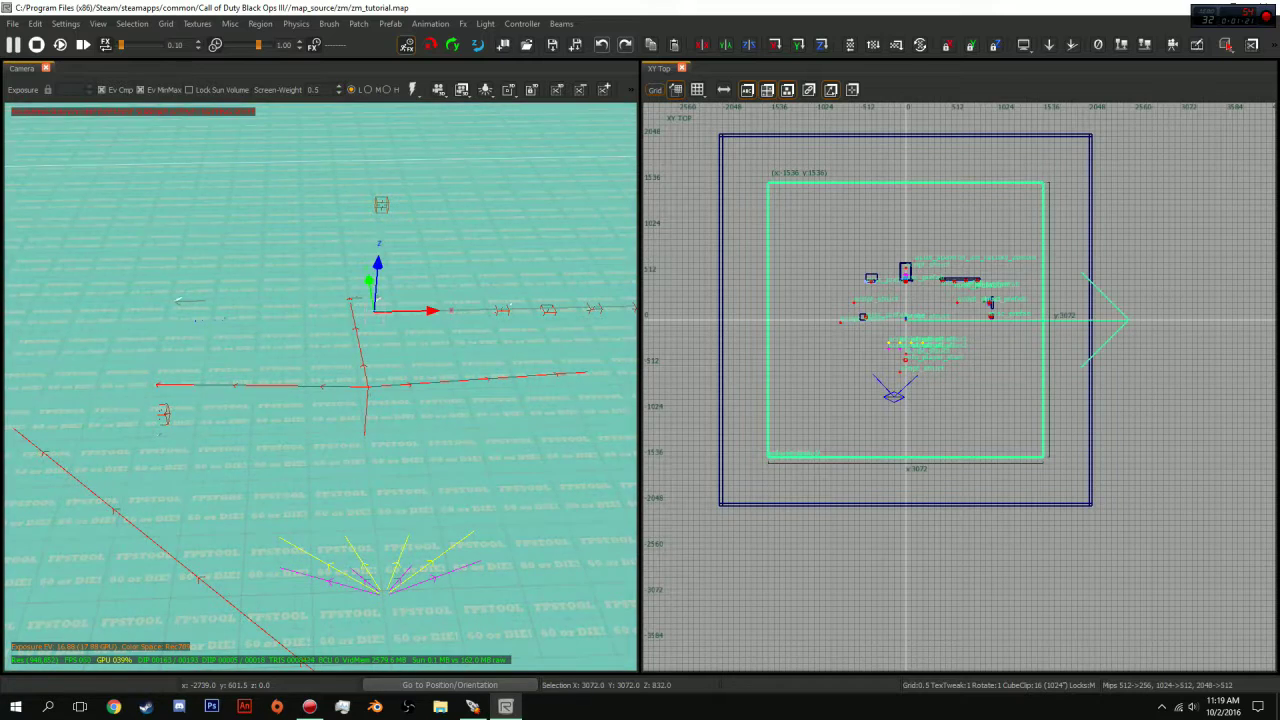
key("h")
left_click(378, 299, "shift")
key("h")
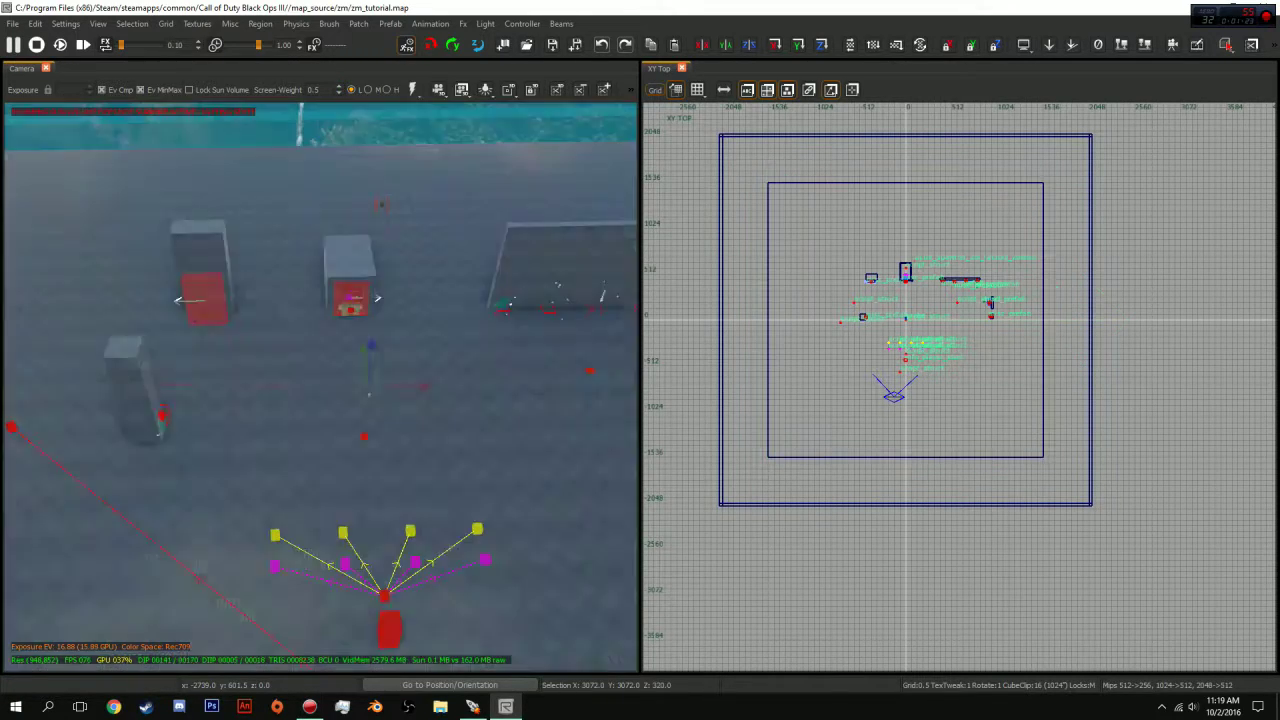
Inspect the map's solid geometry by selecting and deselecting the outer box, the floor and the building brushes in turn.
mouse_move(378, 299)
right_mouse_down()
mouse_move(325, 307)
mouse_move(380, 314)
mouse_move(386, 358)
mouse_move(340, 346)
mouse_move(342, 392)
right_mouse_up()
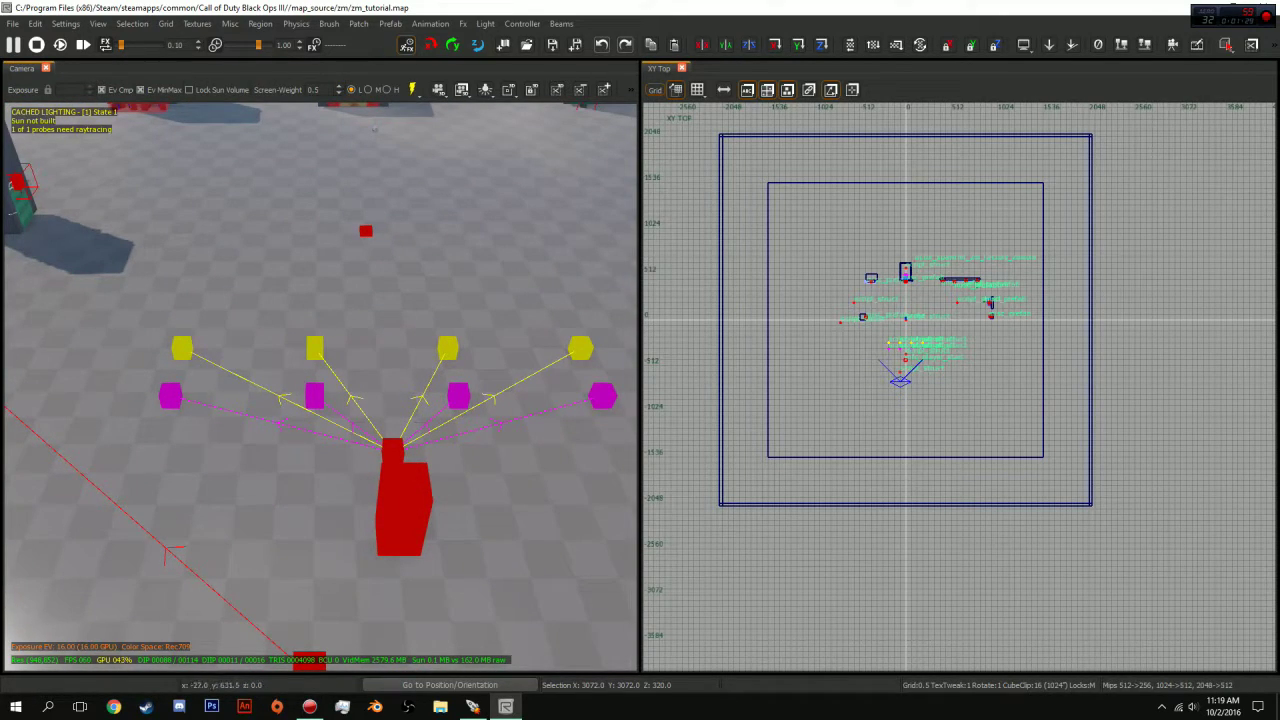
scroll(904, 262, "up", 7)
scroll(900, 277, "up", 1)
scroll(887, 223, "down", 5)
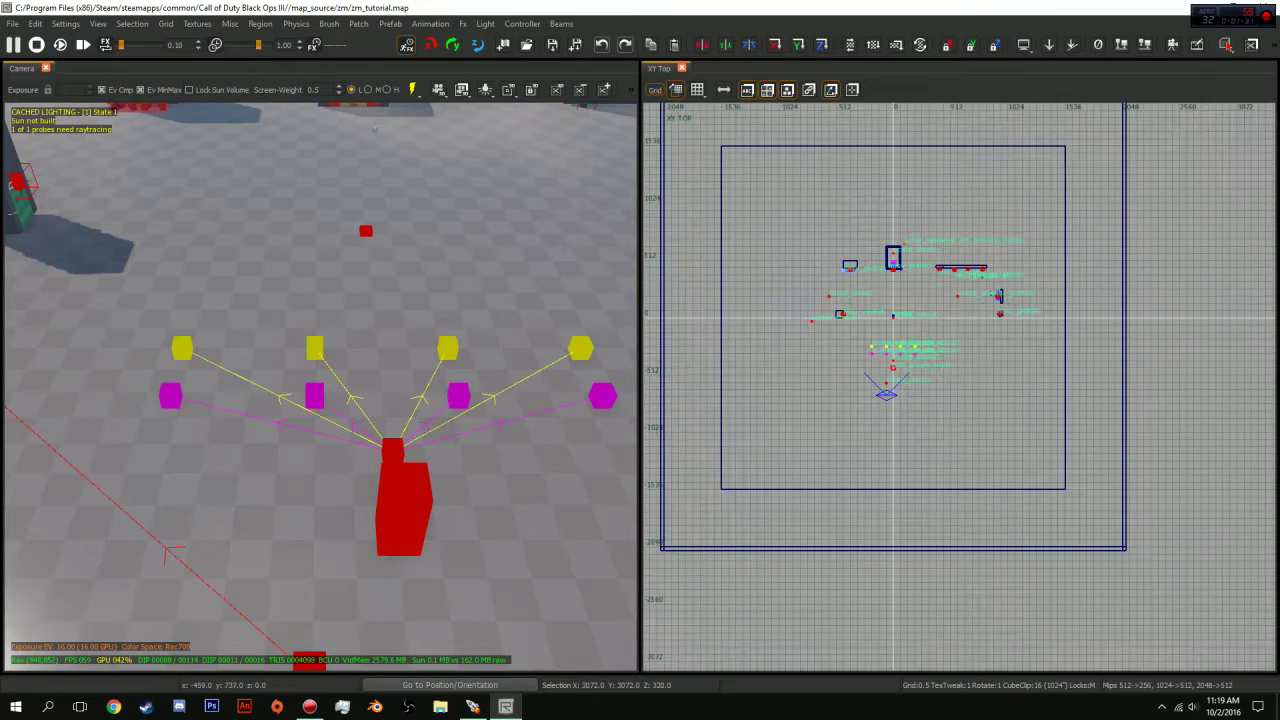
scroll(827, 223, "down", 1)
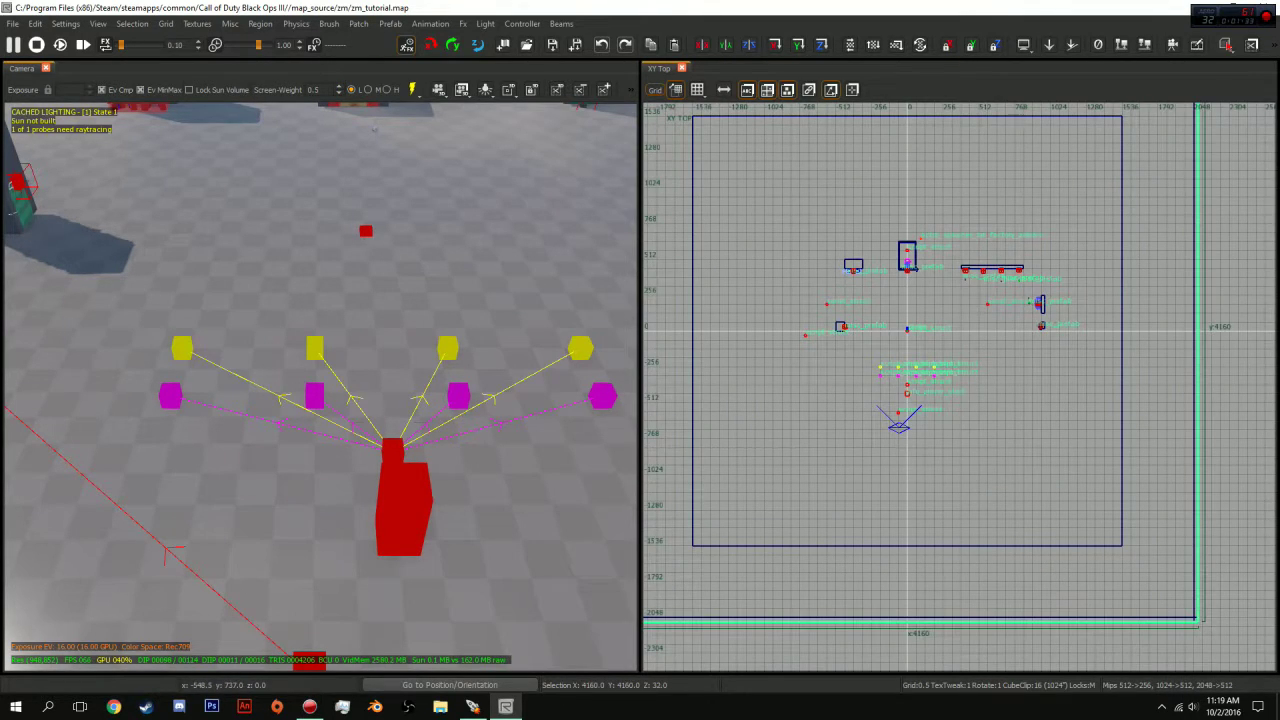
scroll(420, 275, "down", 4)
scroll(420, 275, "up", 2)
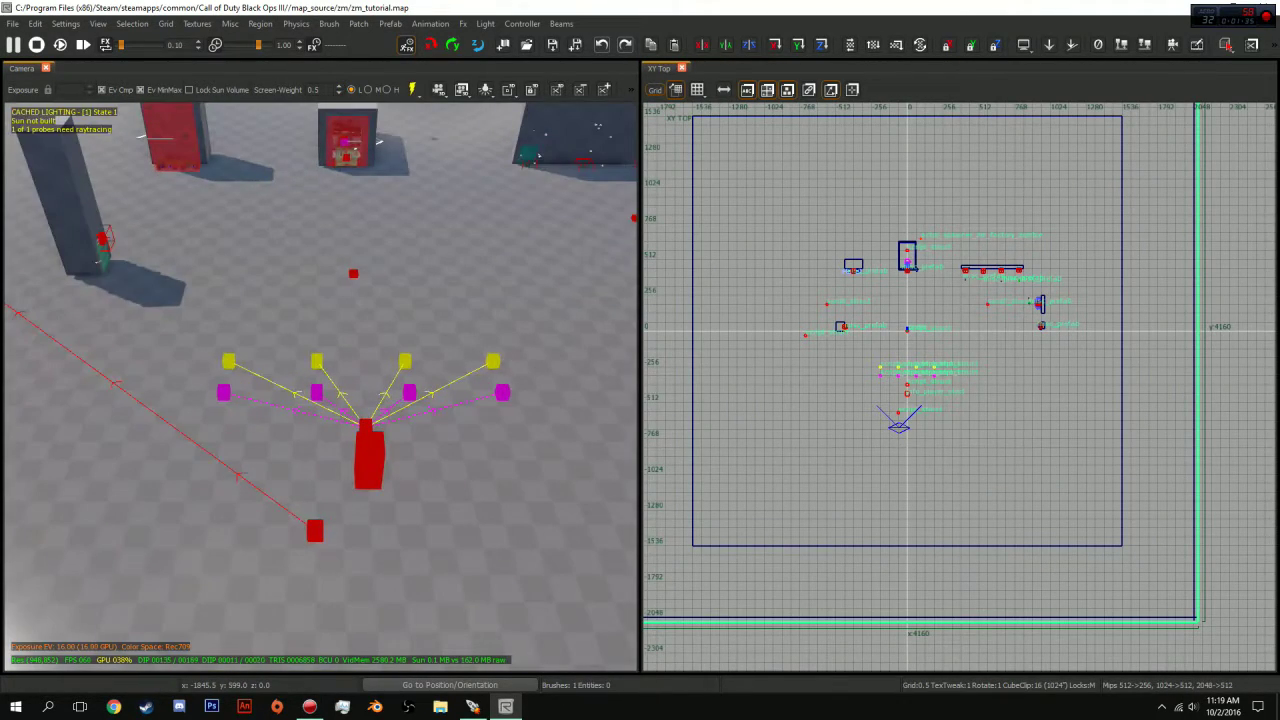
key("Escape")
left_click(859, 240, "shift")
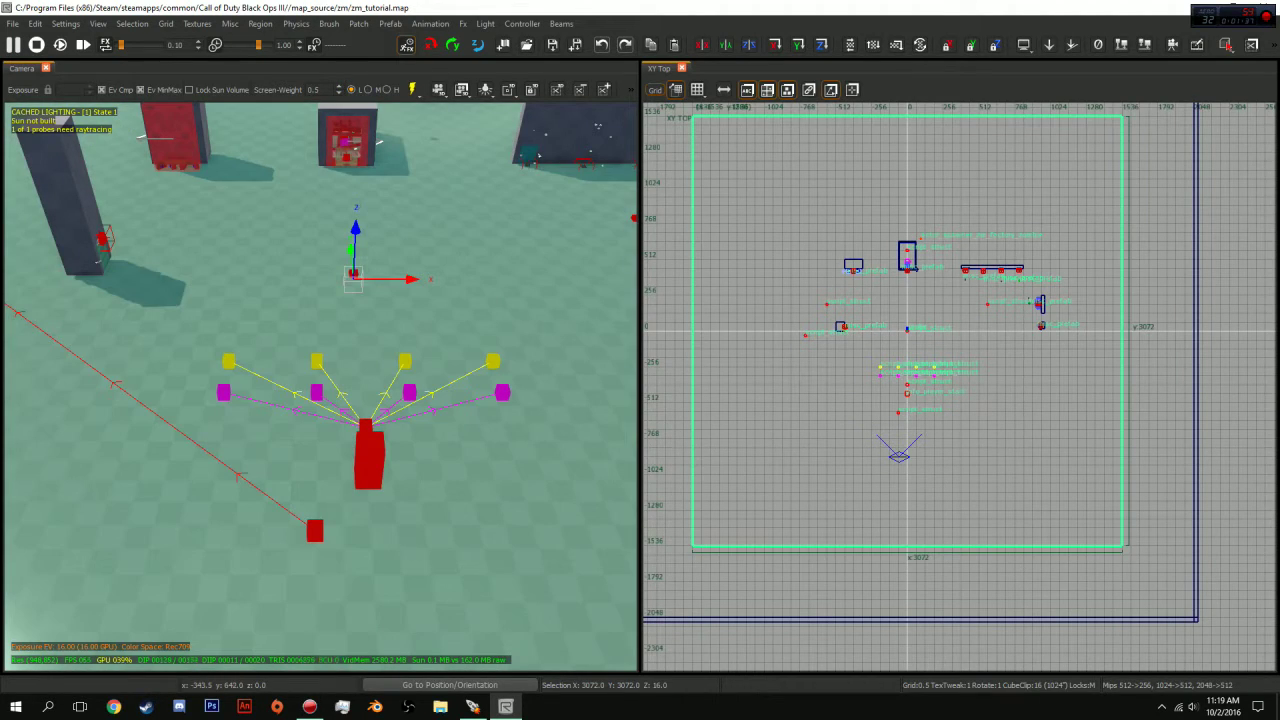
key("Escape")
left_click(850, 263, "shift")
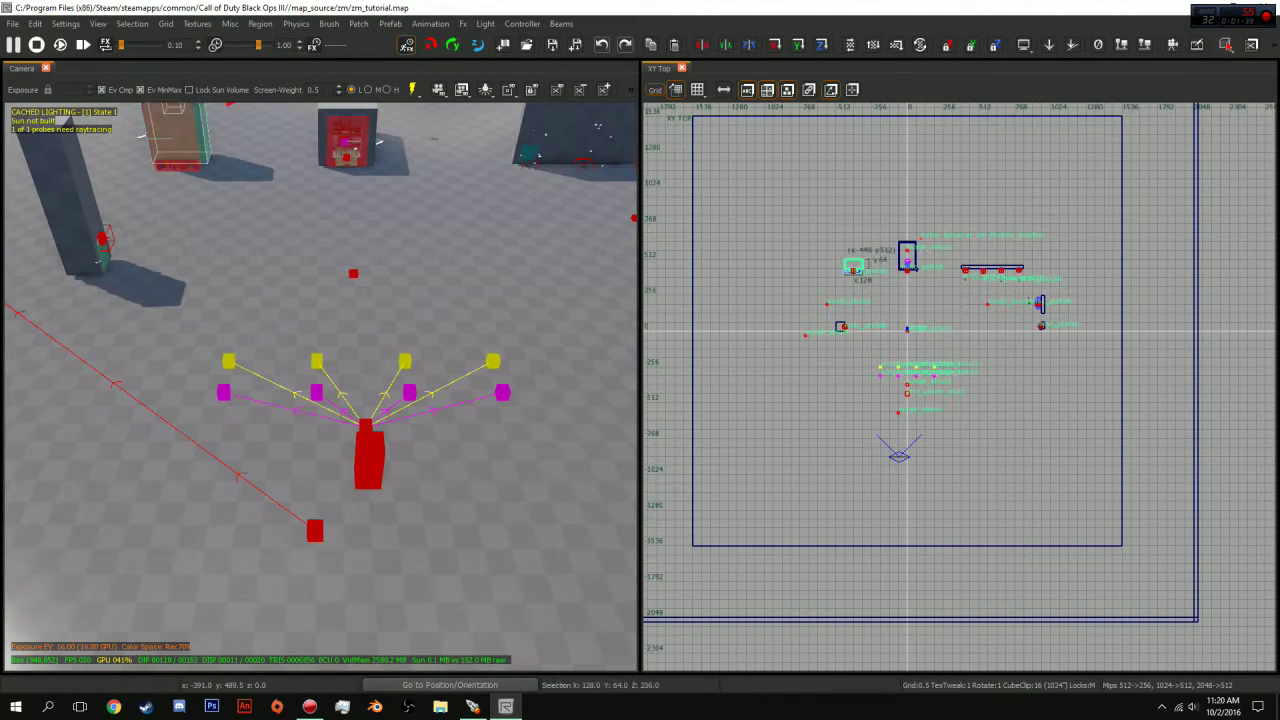
key("Escape")
left_click(905, 243, "shift")
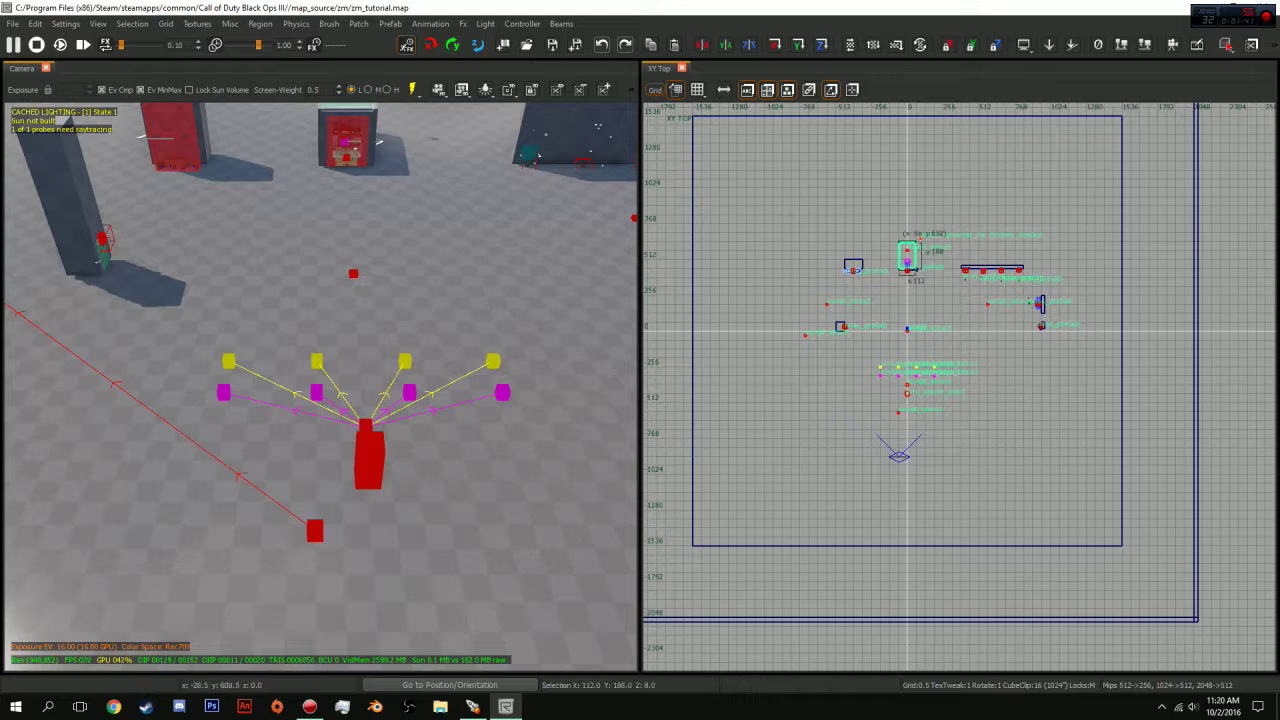
key("Escape")
left_click(839, 326, "shift")
key("Escape")
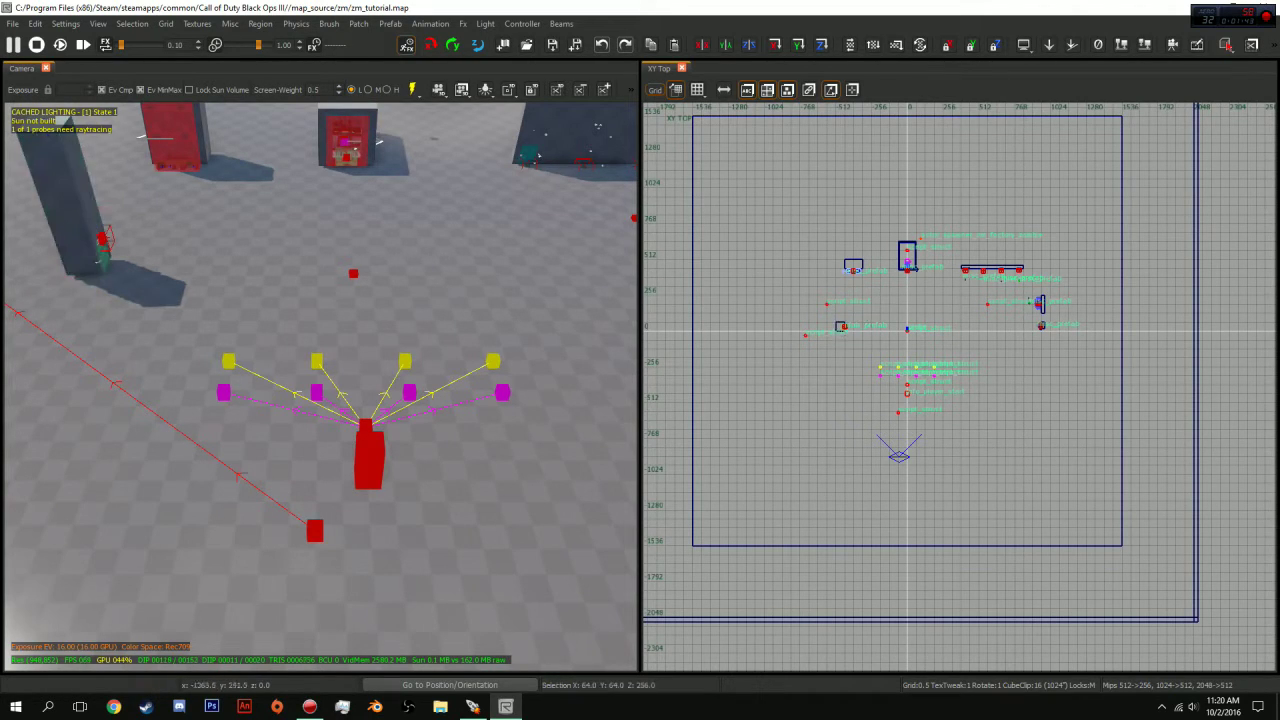
Unhide all the hidden volumes around the play area.
right_click_drag(420, 340, 395, 215)
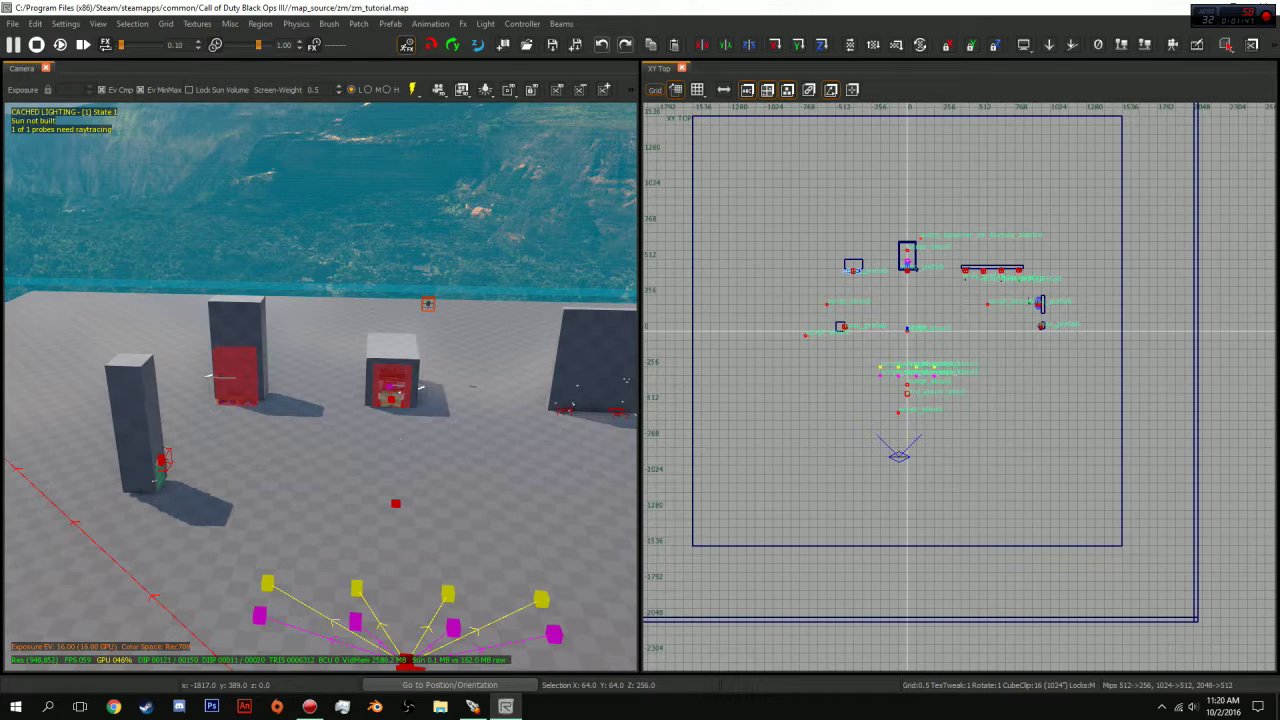
key("shift+h")
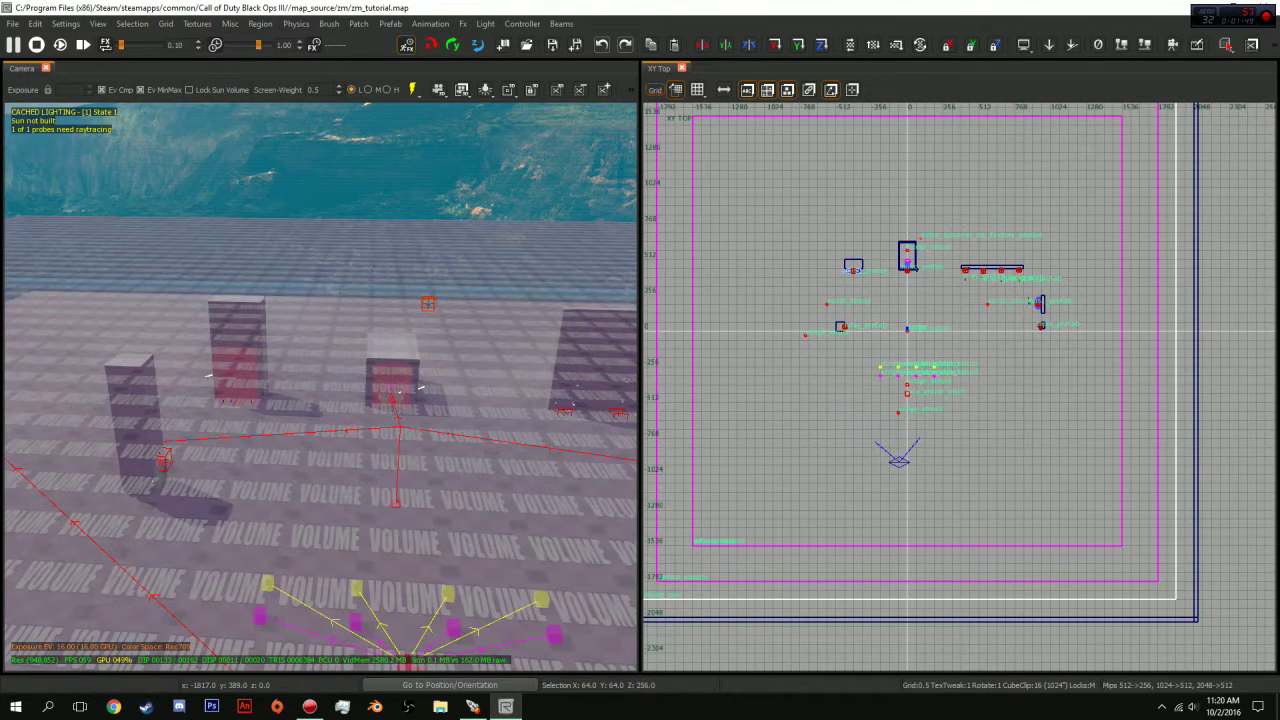
right_click_drag(420, 340, 386, 360)
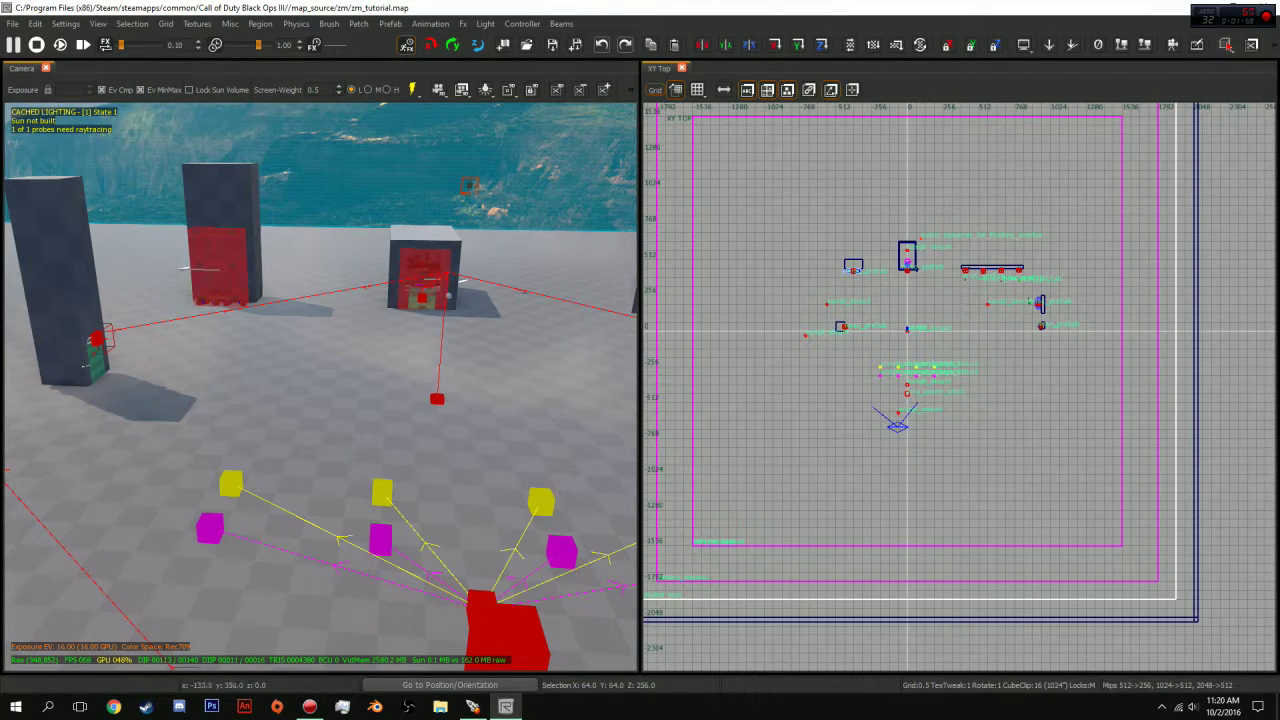
Draw a new rectangular brush about 109 by 92 units in the top view, south-west of the central building.
scroll(891, 273, "up", 2)
scroll(840, 302, "up", 1)
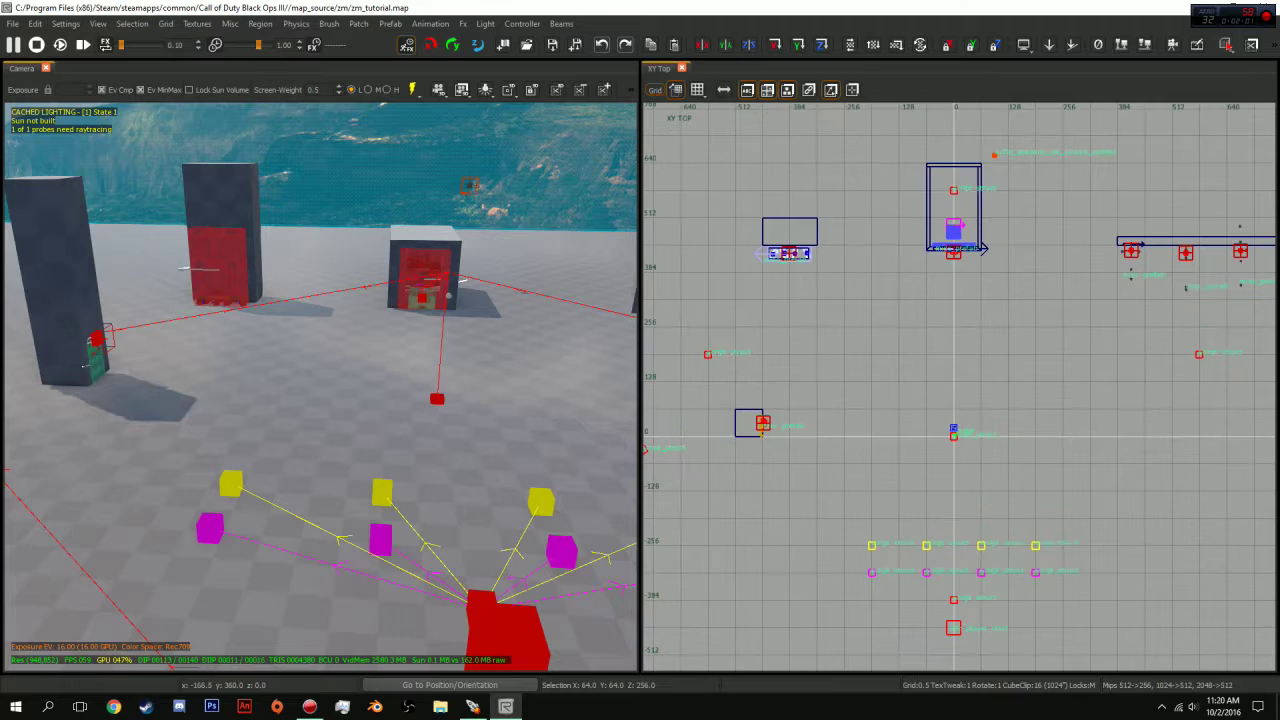
left_click_drag(871, 283, 921, 324)
right_click_drag(440, 300, 458, 325)
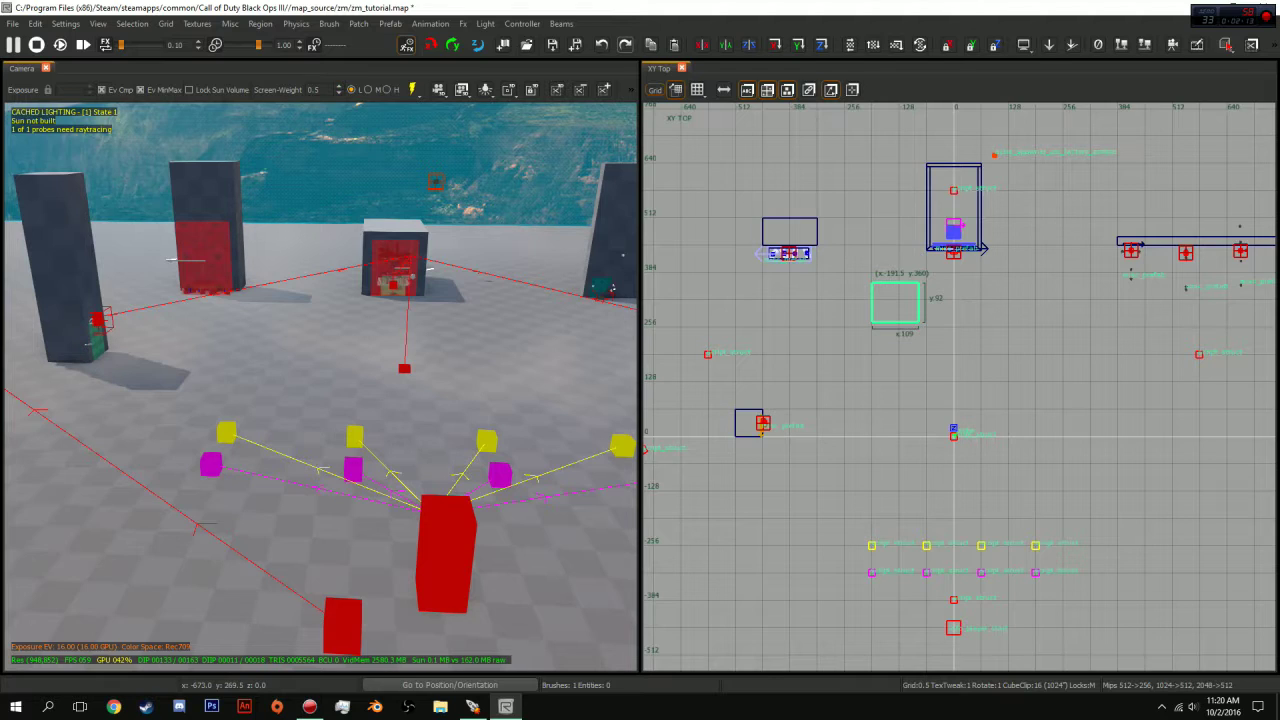
right_click_drag(400, 350, 390, 180)
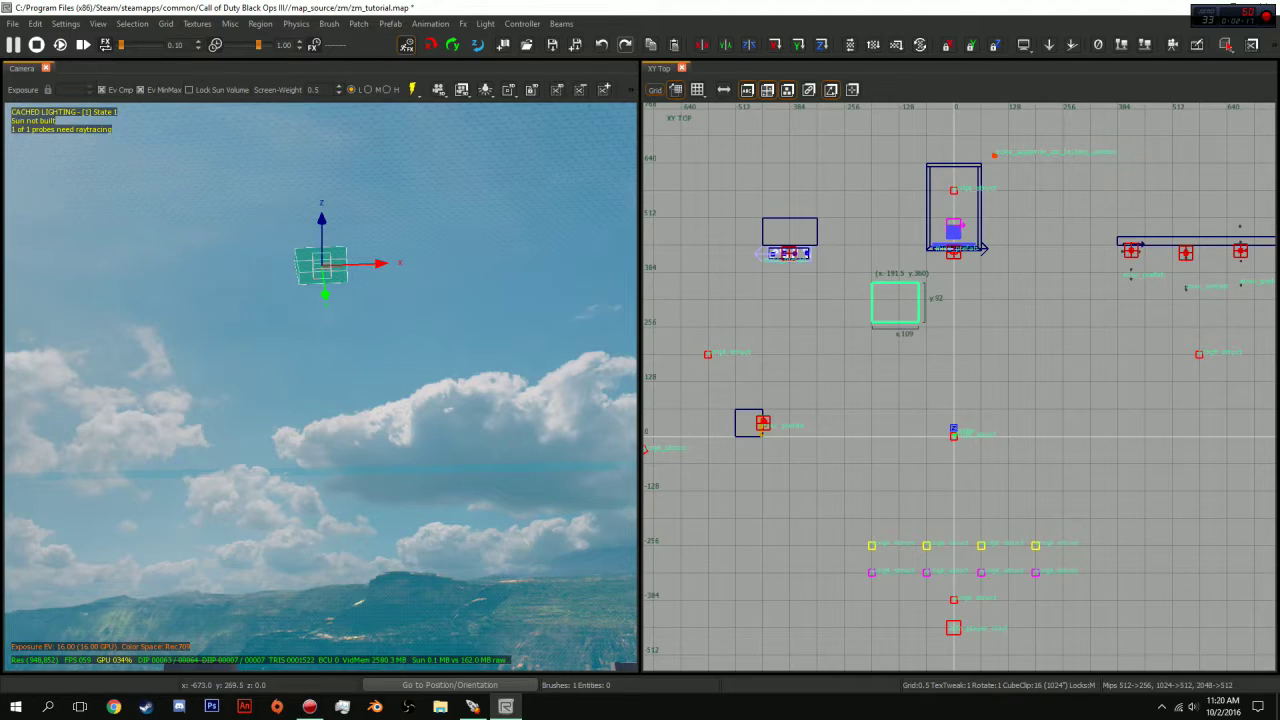
Move the new brush down and west to X -277.5, Y 361.5, Z 915.5, and switch to the XZ Front view.
mouse_move(322, 220)
left_mouse_down()
mouse_move(322, 326)
mouse_move(322, 232)
mouse_move(322, 277)
left_mouse_up()
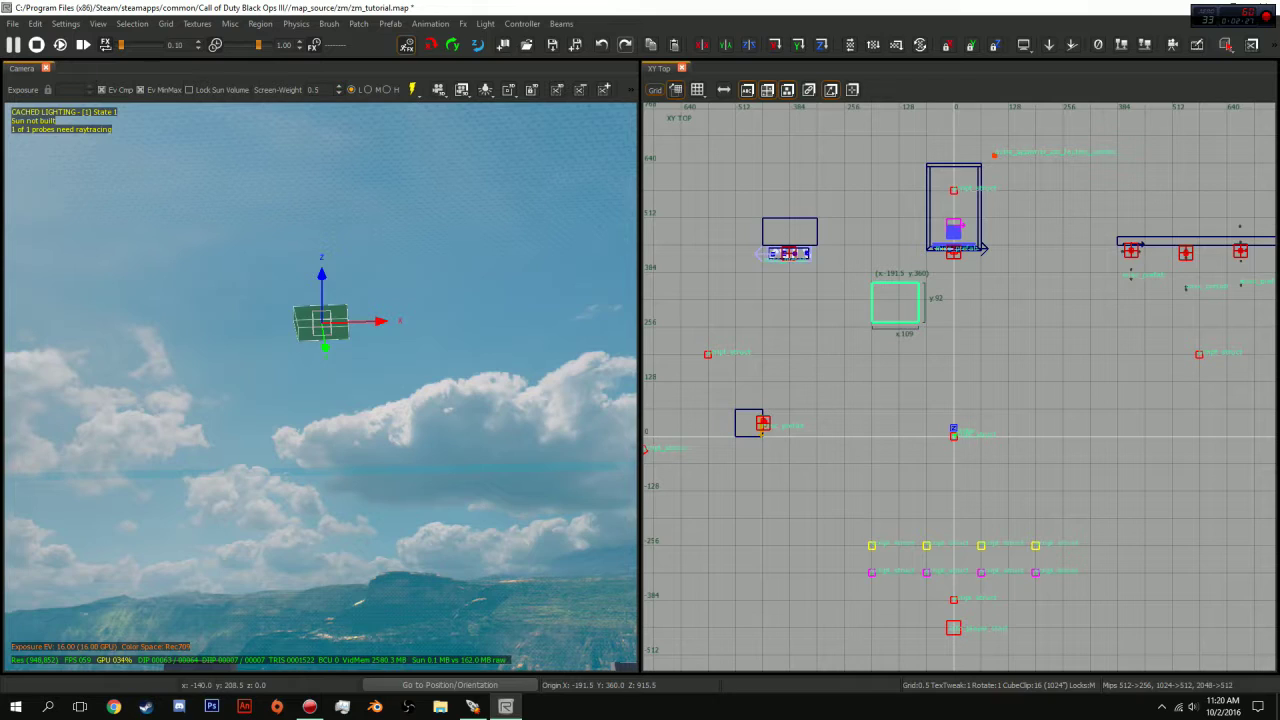
mouse_move(891, 288)
left_mouse_down()
mouse_move(940, 288)
mouse_move(854, 293)
left_mouse_up()
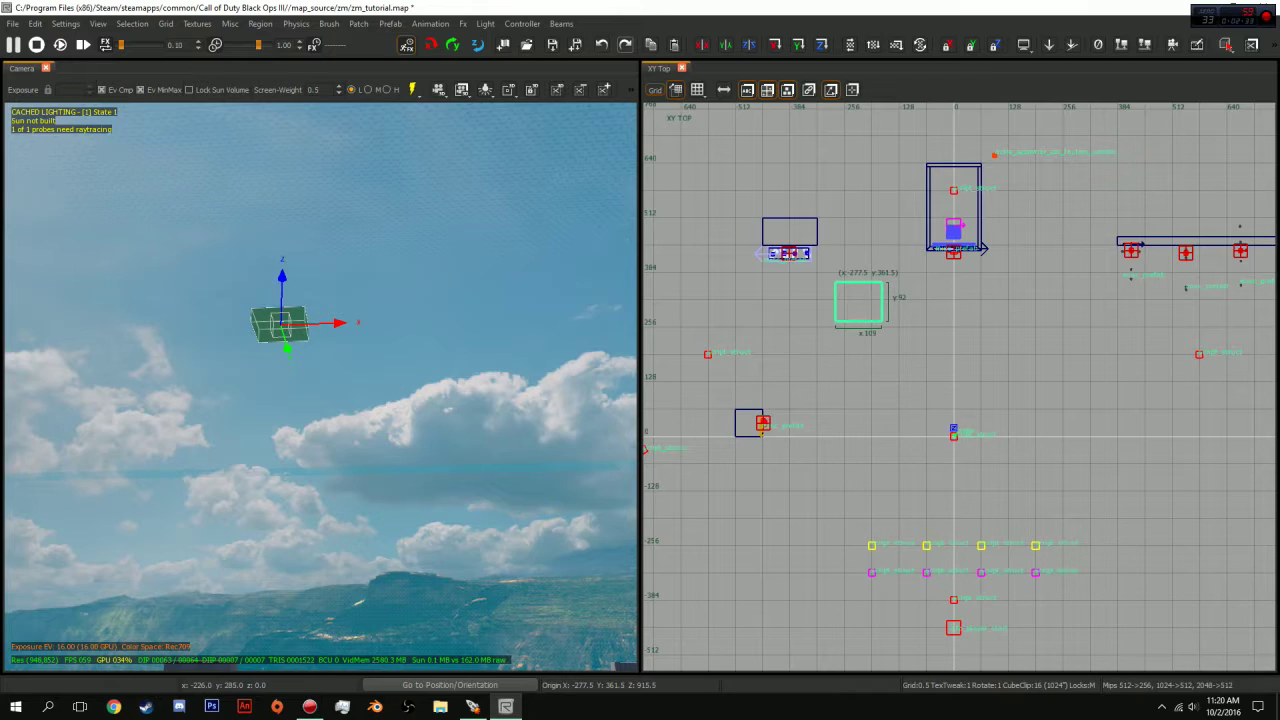
key("ctrl+Tab")
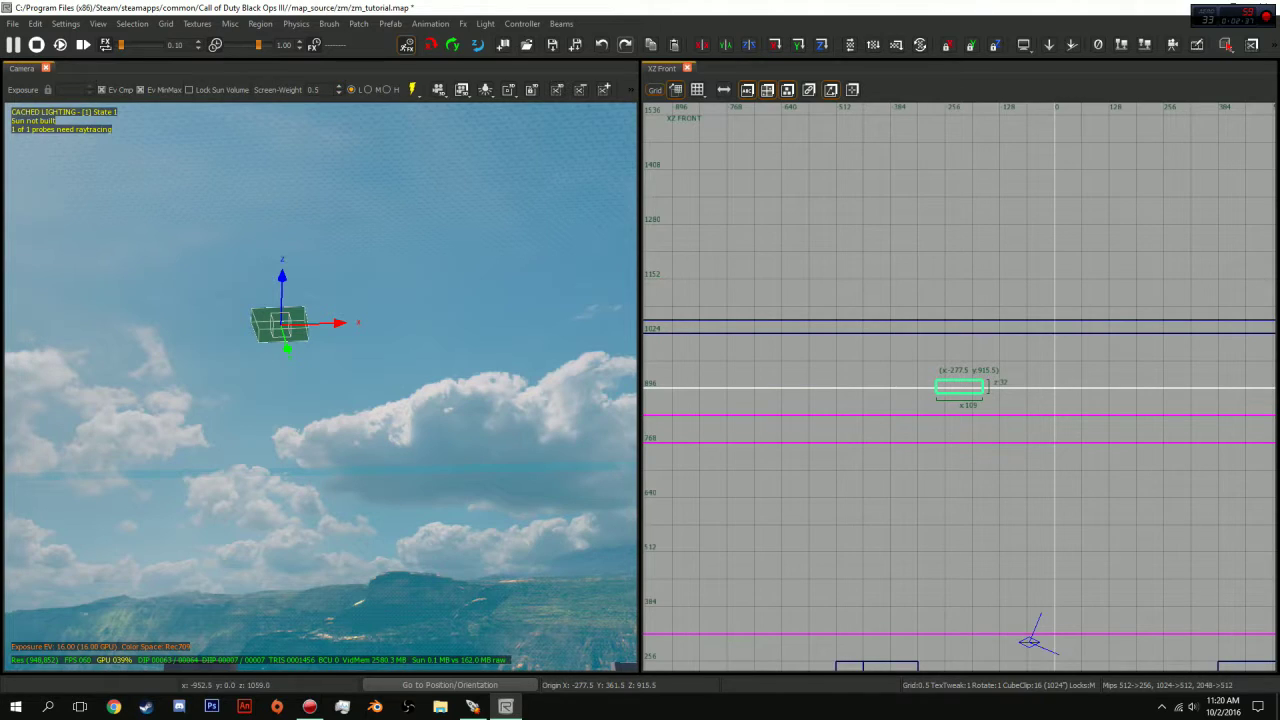
Lower the new brush in the front view to just above the floor, at X -210.5, Z 36.5.
scroll(993, 392, "down", 6)
scroll(993, 392, "up", 3)
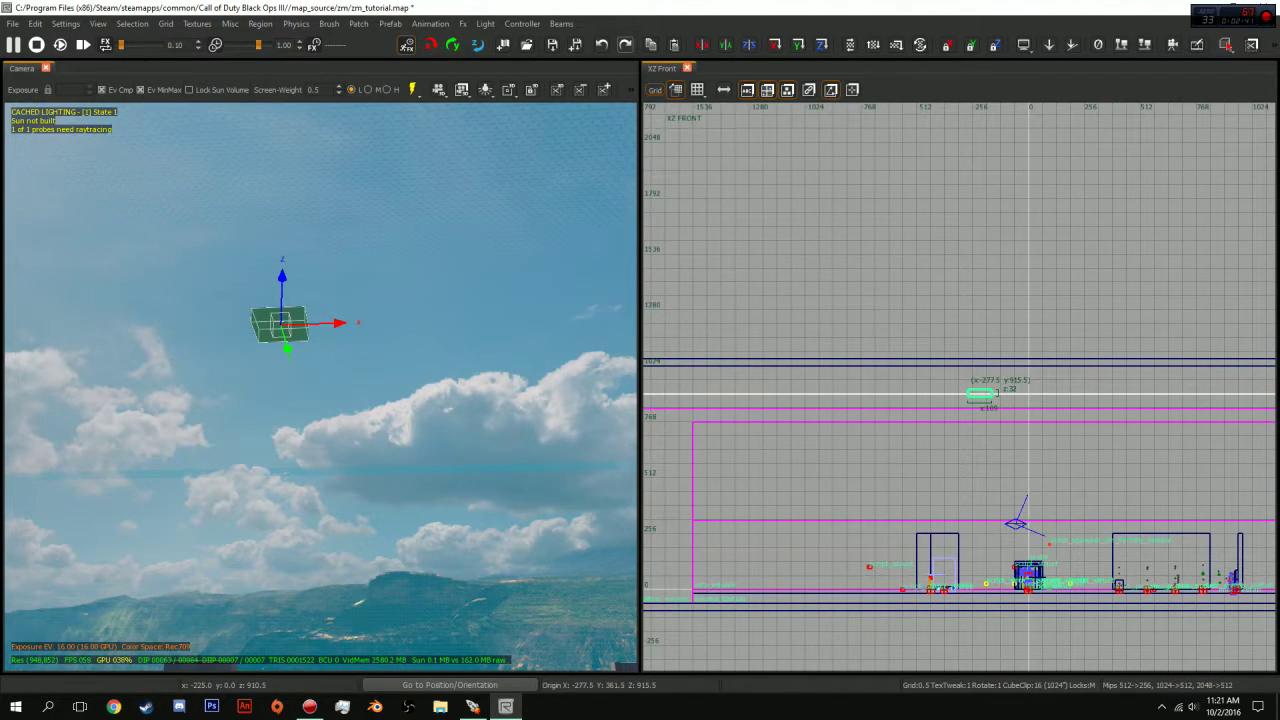
left_click_drag(980, 393, 995, 582)
right_click_drag(420, 340, 420, 475)
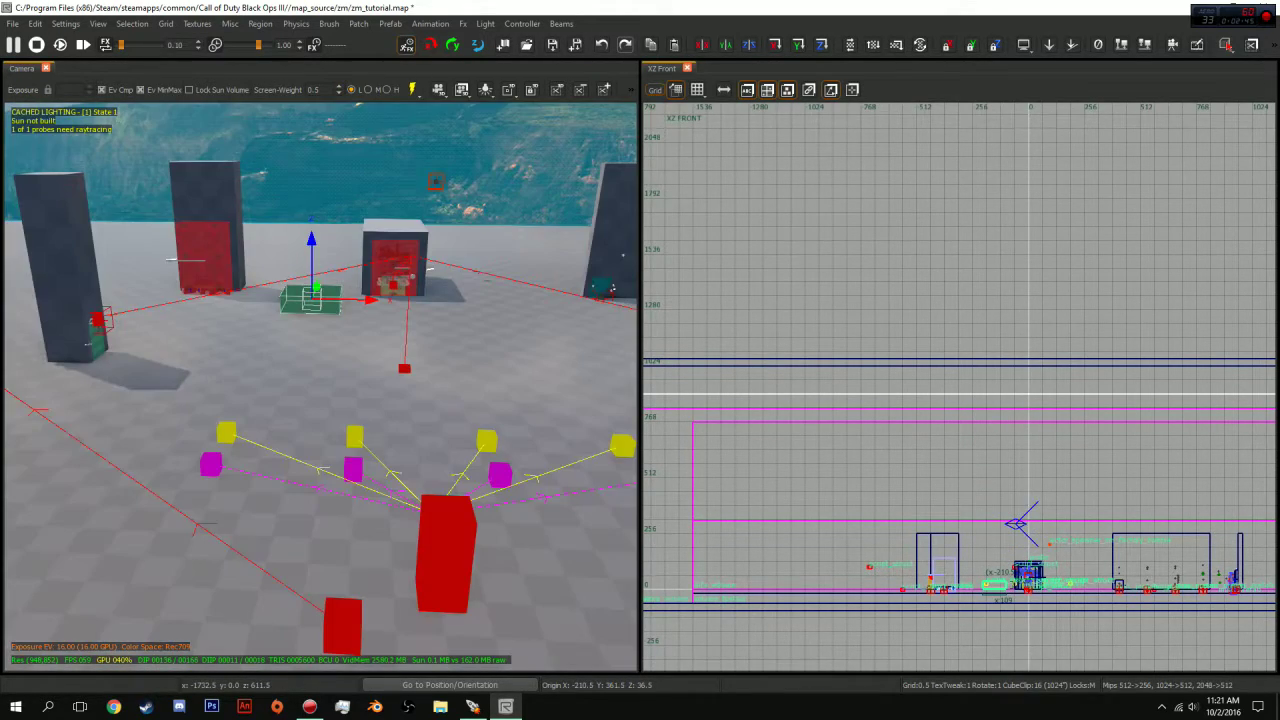
Highlight the floor brush to locate its surface, deselect it, and lower the new brush onto the floor at Z 32.
right_click_drag(1023, 630, 1014, 465)
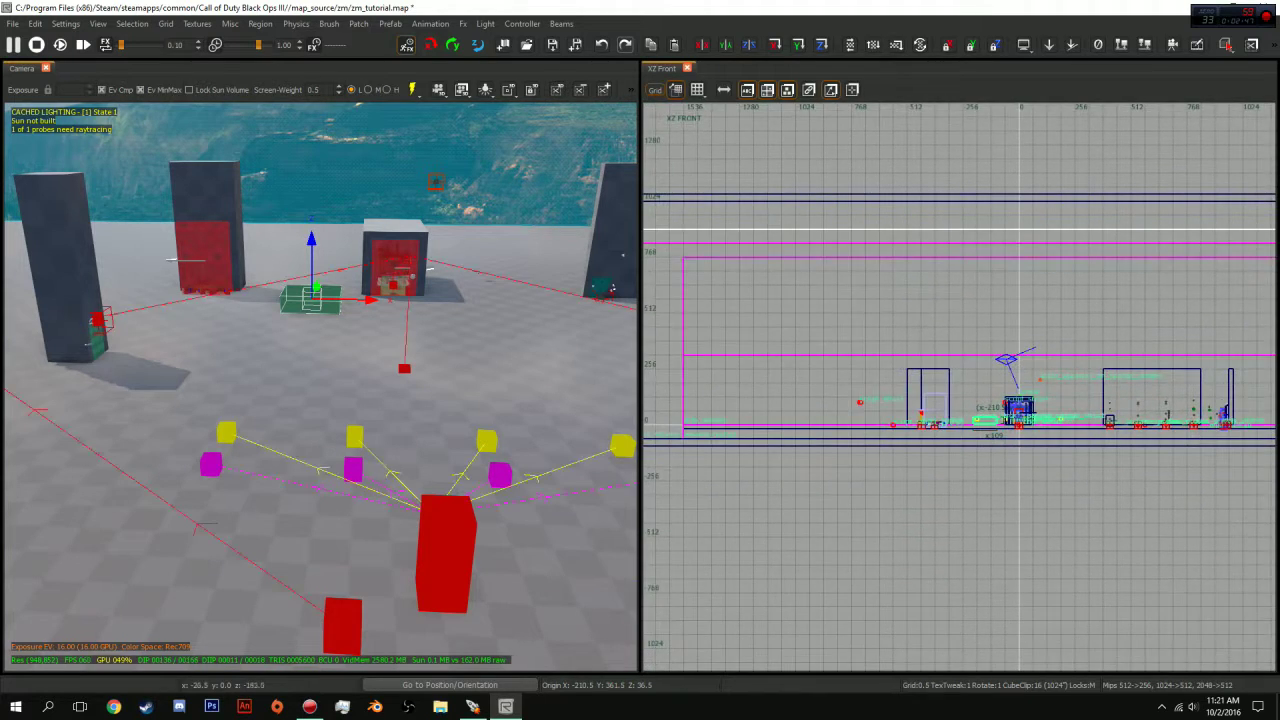
scroll(985, 418, "up", 10)
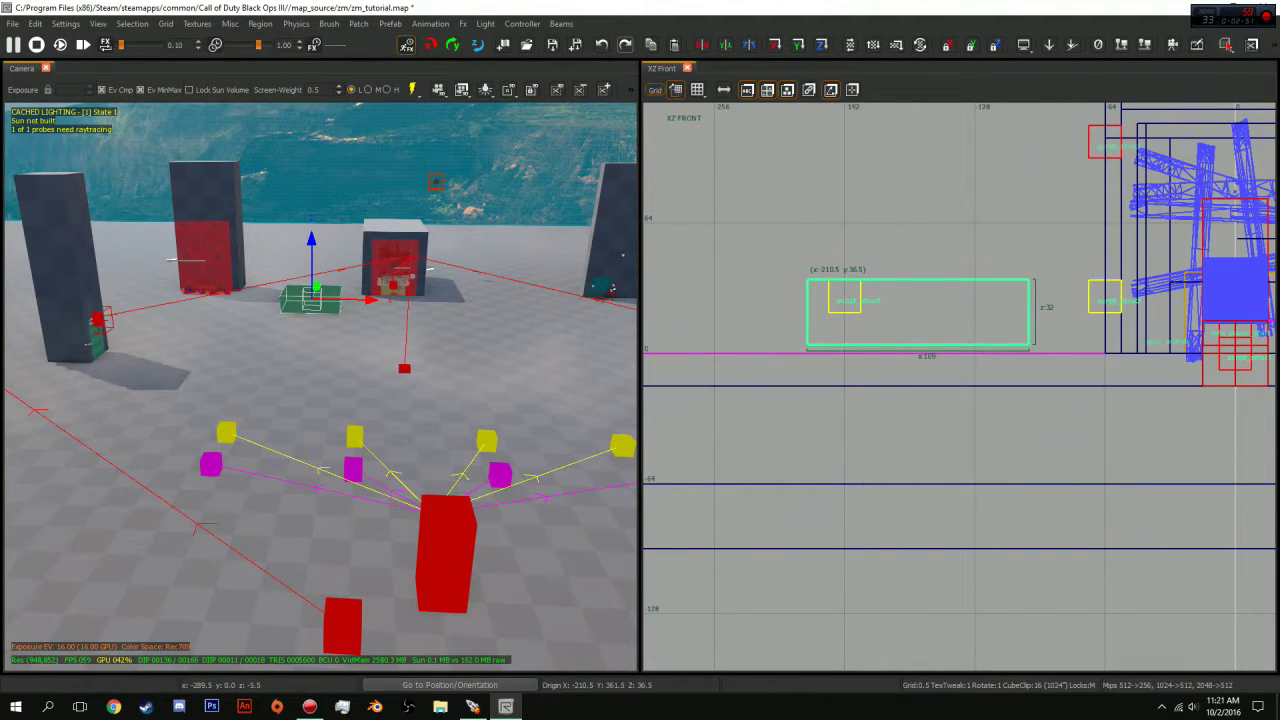
left_click(497, 366, "shift")
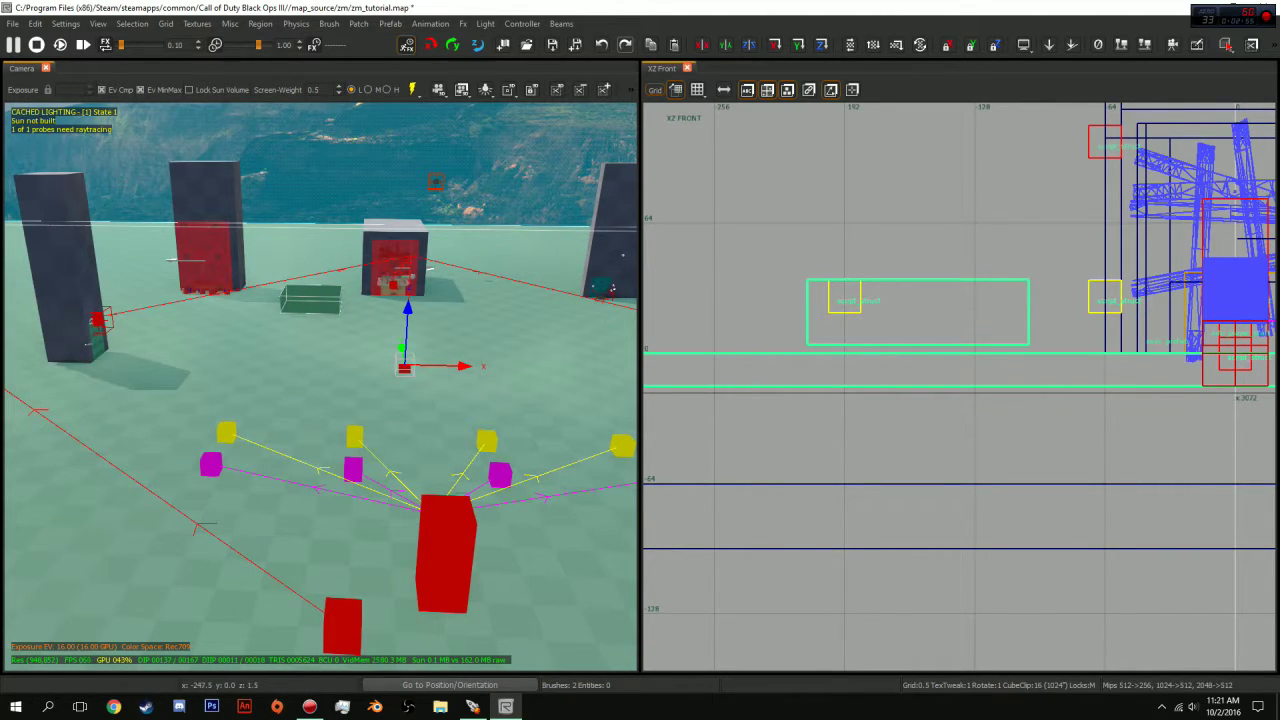
left_click(545, 356, "shift")
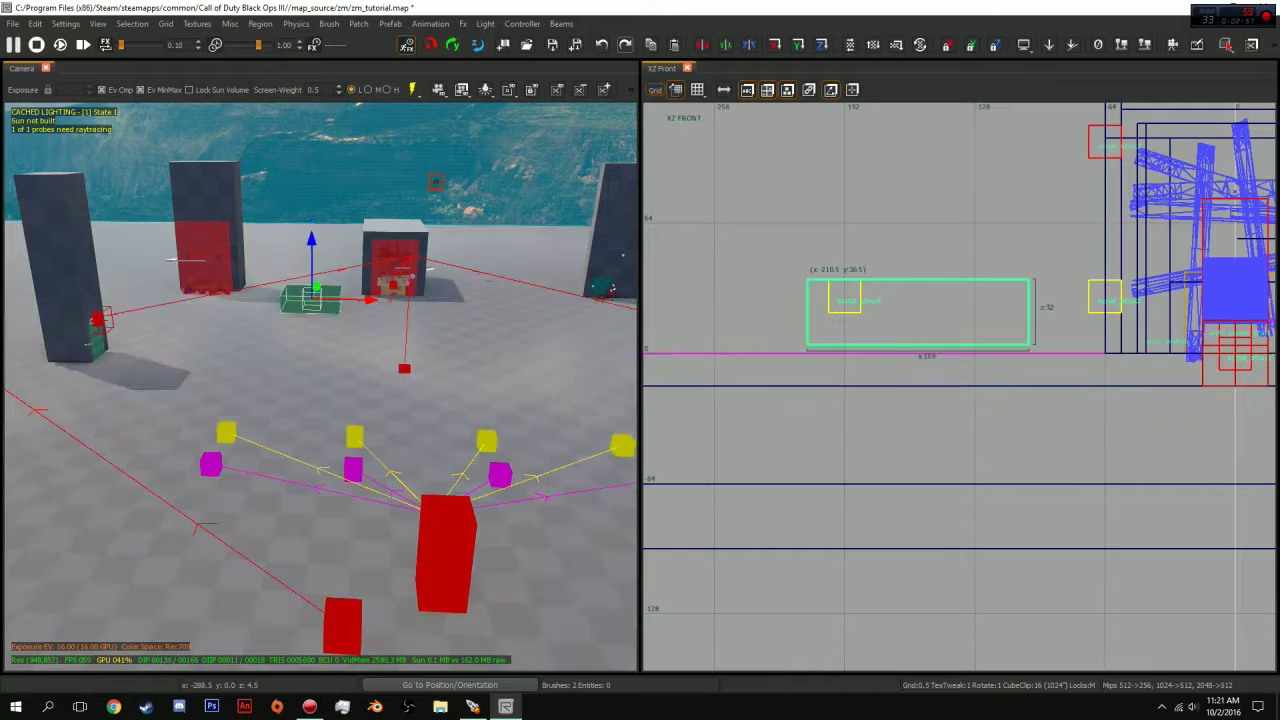
scroll(825, 363, "up", 5)
left_click_drag(840, 255, 840, 281)
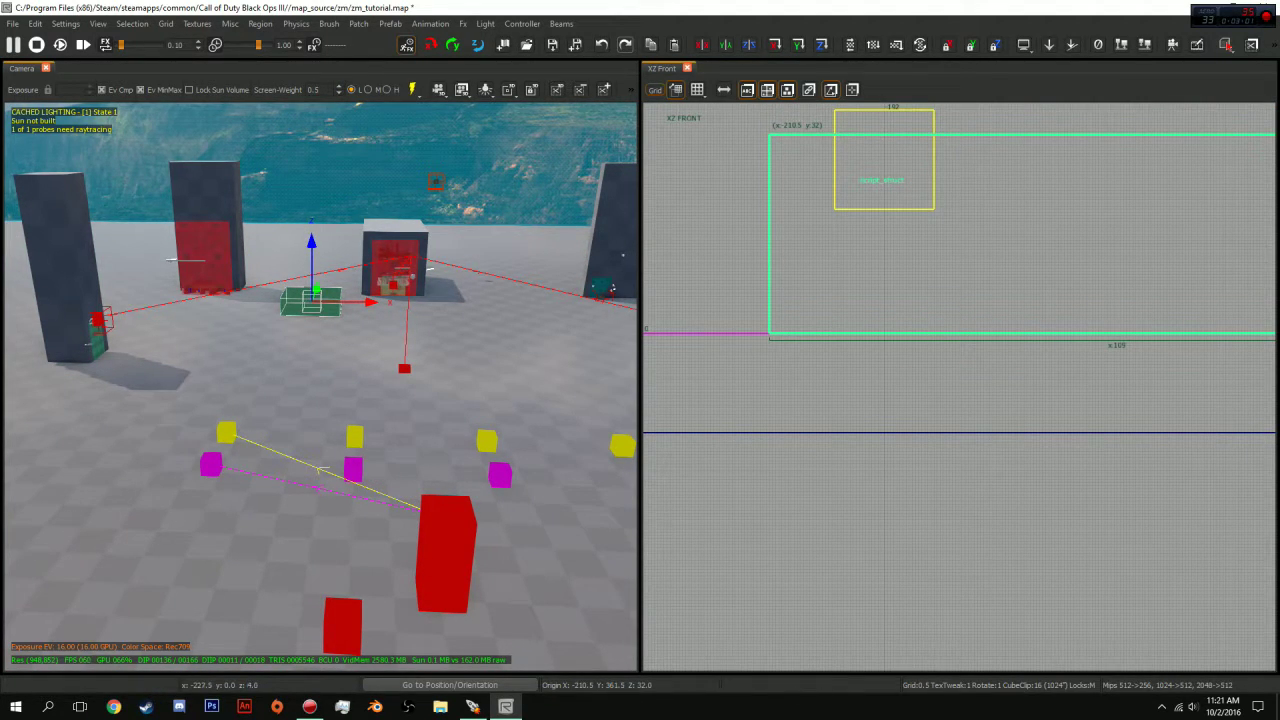
Deselect the brush, inspect up close how it sits on the floor, and delete it.
key("Escape")
right_click_drag(320, 400, 345, 292)
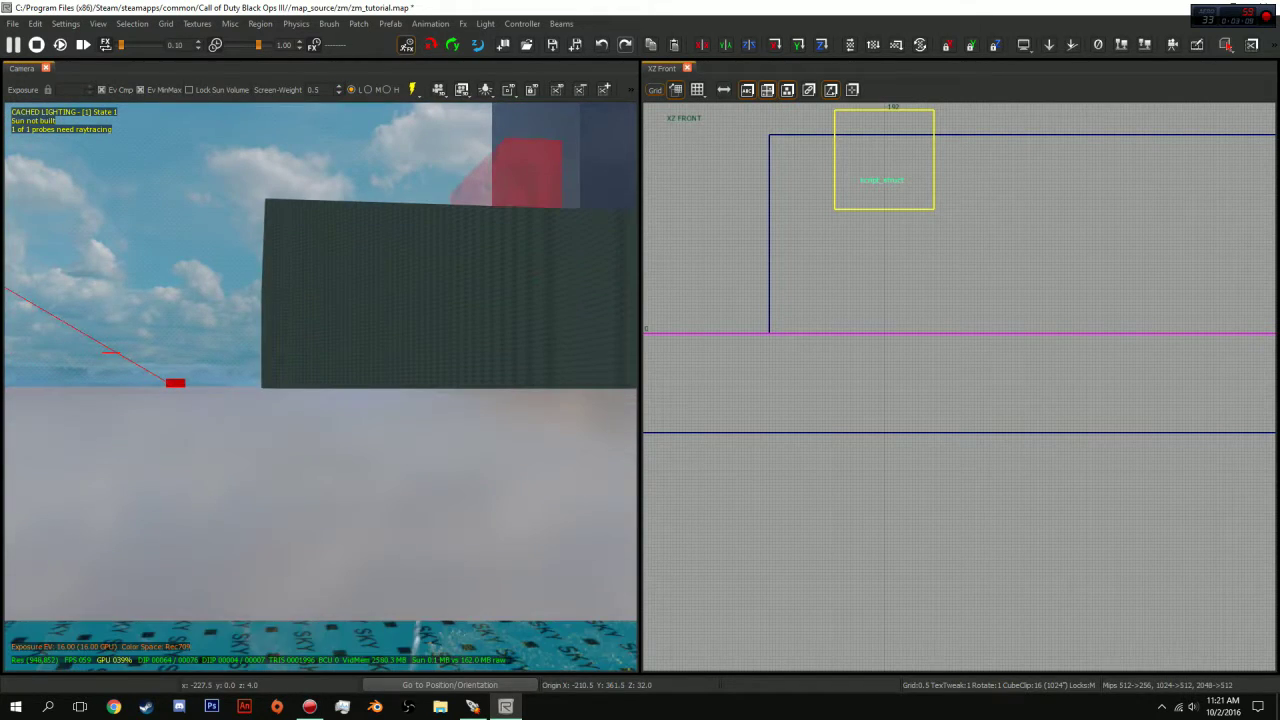
right_click_drag(320, 387, 410, 250, "ctrl")
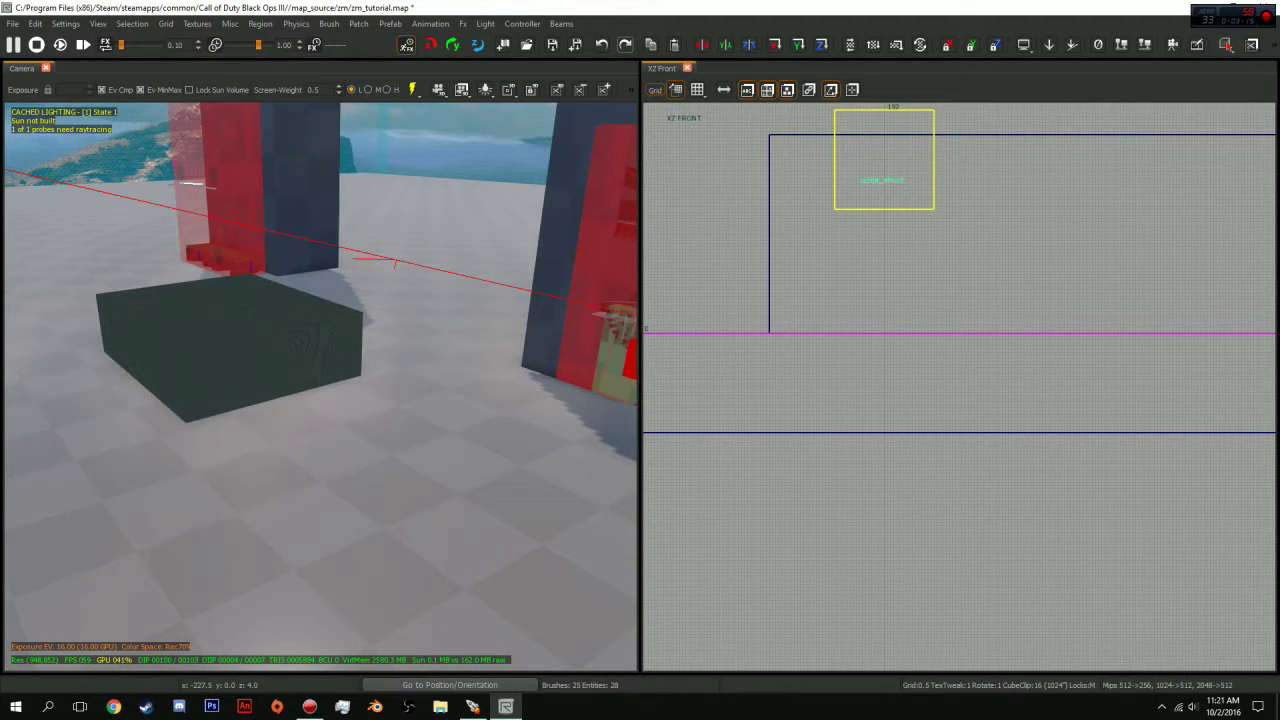
left_click(240, 345, "shift")
key("Delete")
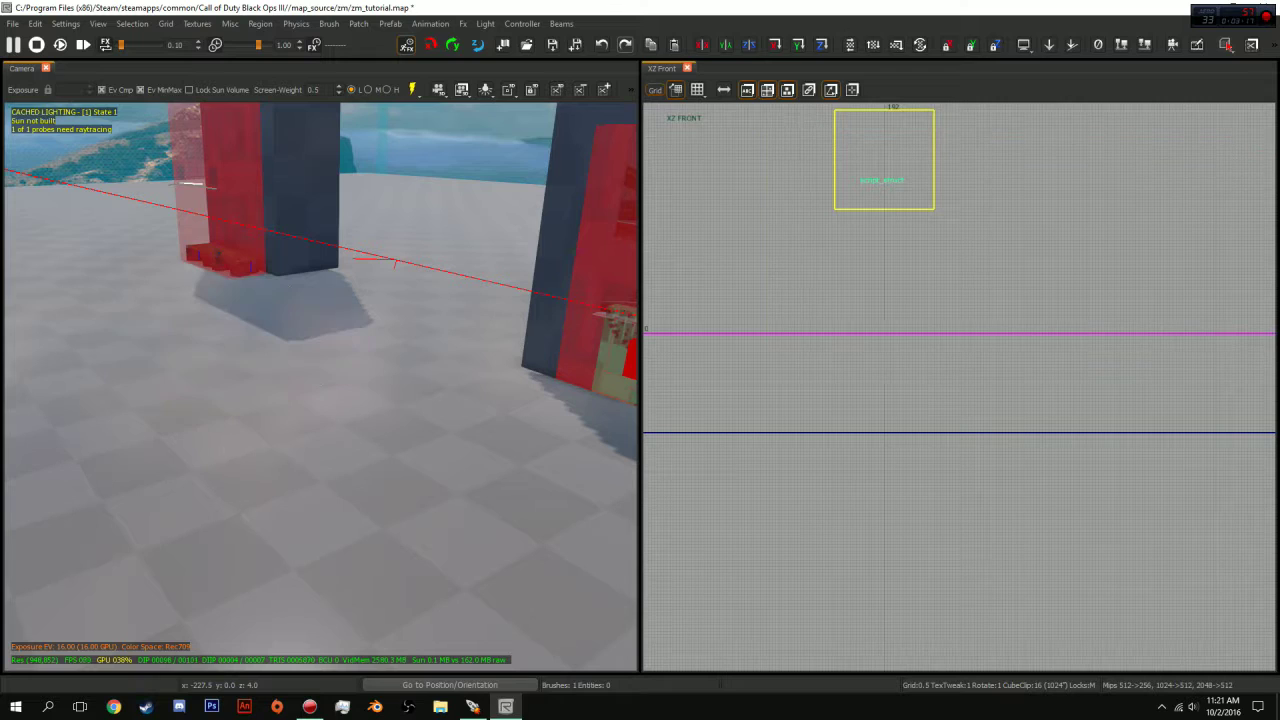
Cycle the 2D viewport from XZ Front through YZ Side to XY Top and frame the whole play area.
right_click_drag(240, 345, 550, 360)
scroll(958, 385, "down", 6)
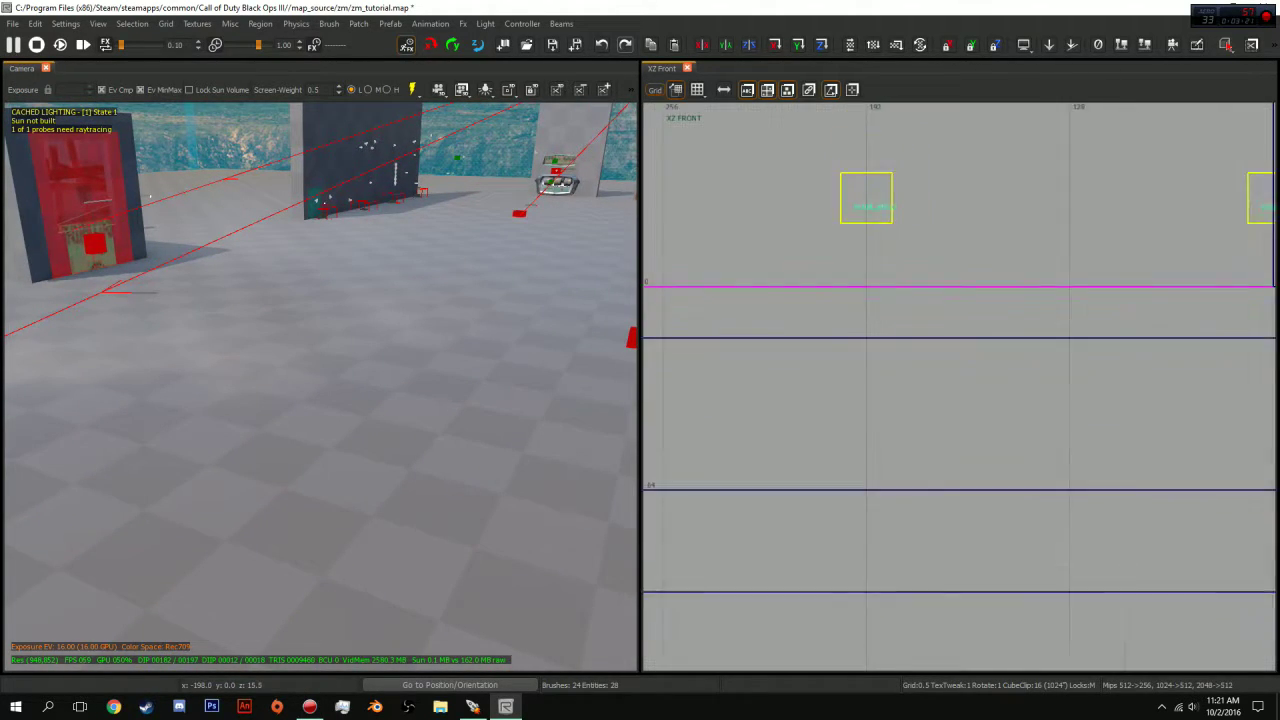
scroll(958, 385, "down", 6)
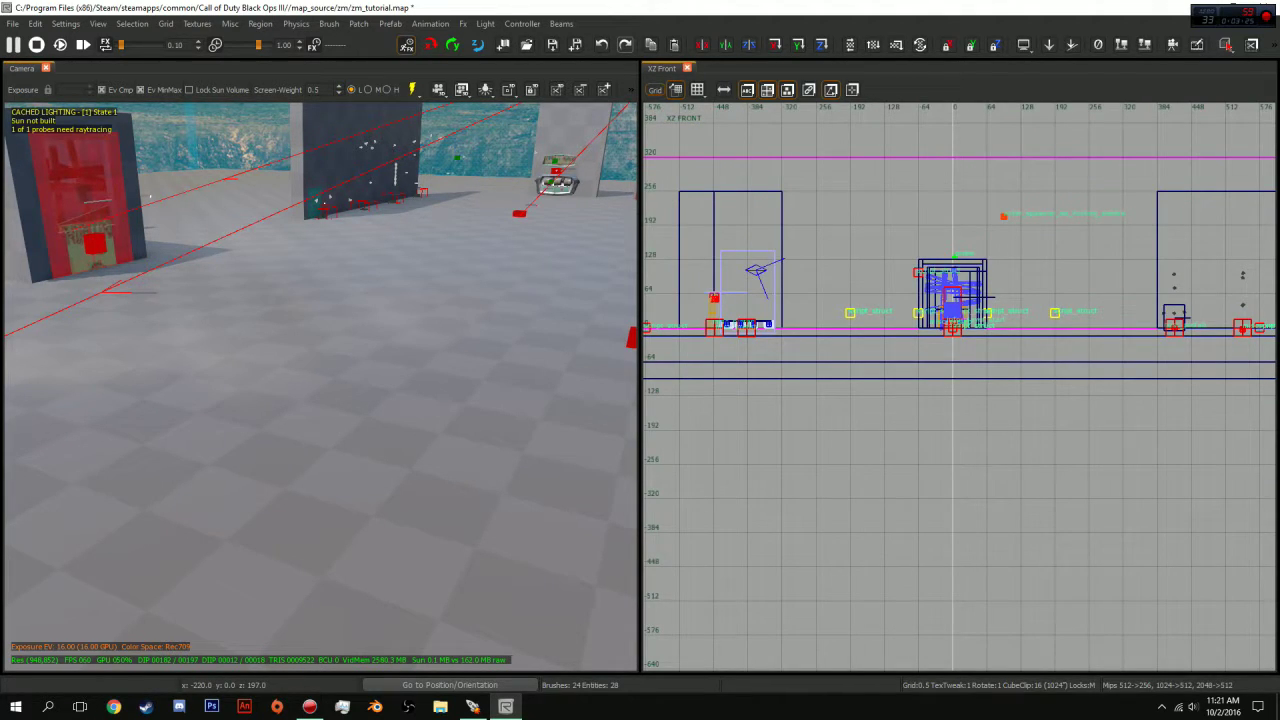
key("ctrl+Tab")
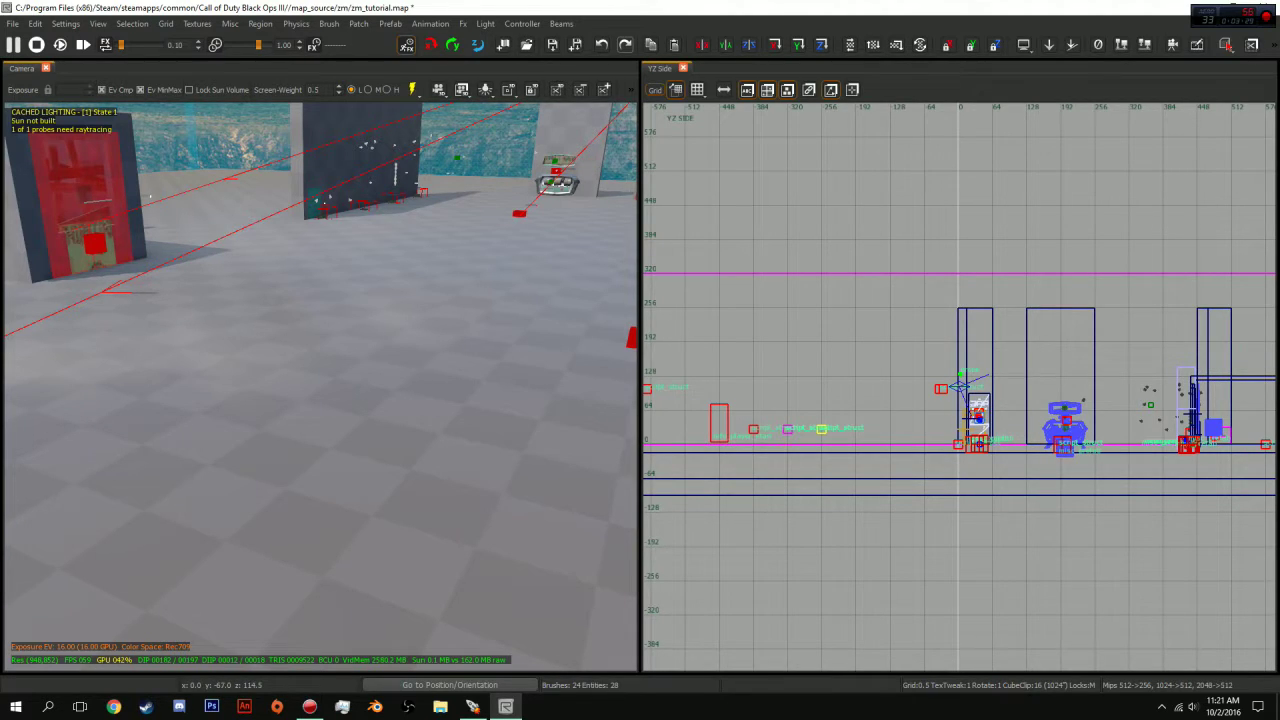
key("ctrl+Tab")
scroll(936, 367, "down", 5)
scroll(936, 367, "up", 3)
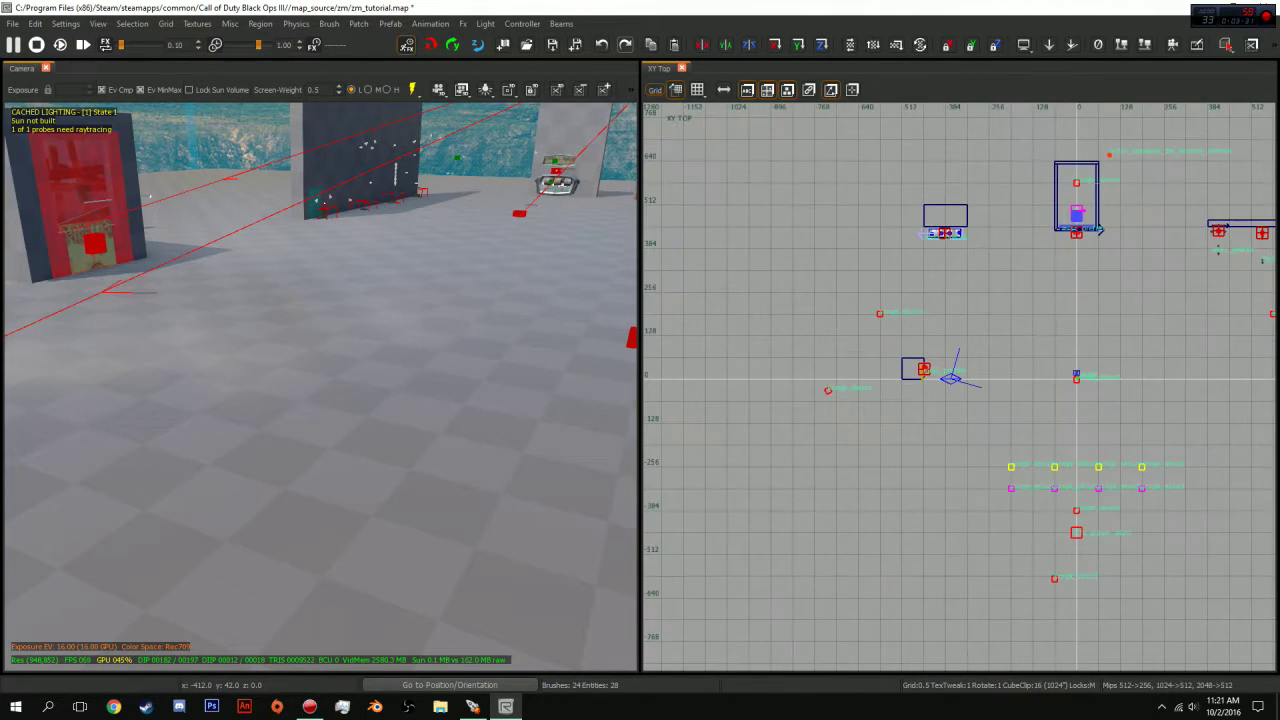
right_click_drag(936, 365, 787, 360)
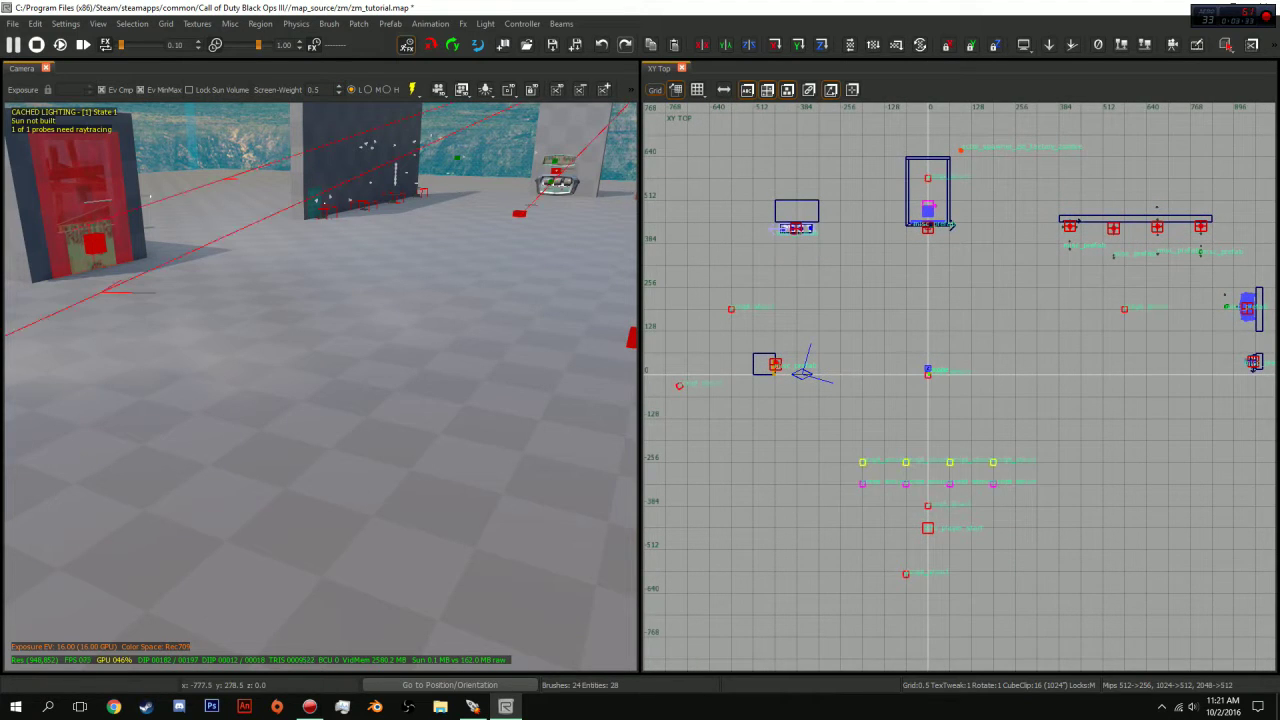
Select and deselect the wall brushes of the central building in the camera view.
right_click_drag(320, 387, 215, 386)
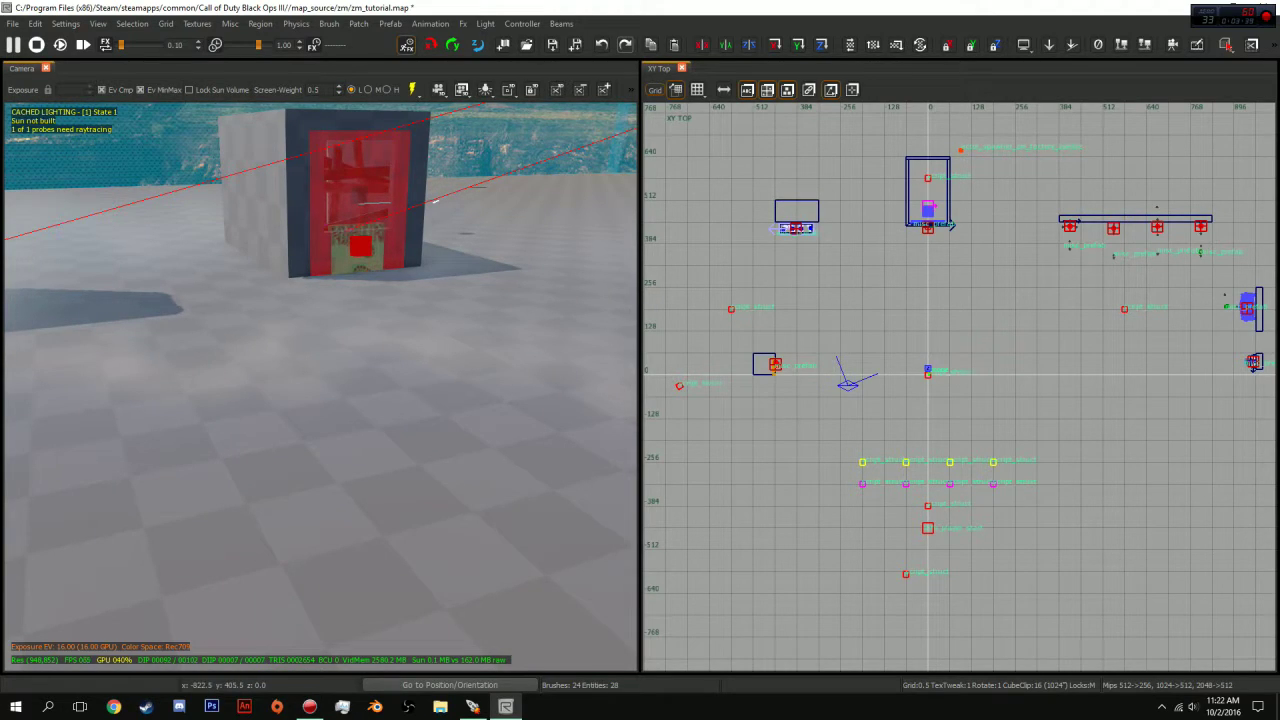
right_click_drag(320, 387, 322, 365)
left_click(292, 220, "shift")
left_click(292, 220, "shift")
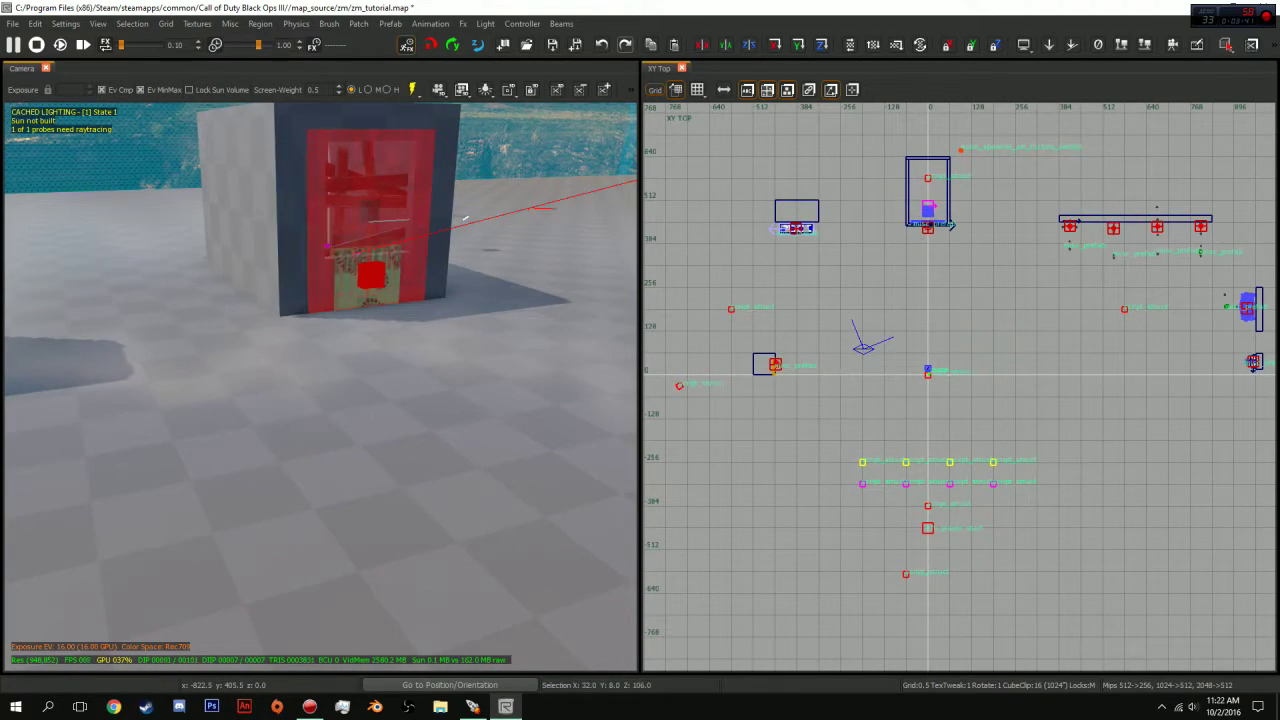
left_click(248, 213, "shift")
key("Escape")
Draw a narrow brush about 21.5 by 222.5 units in the top view, between the central building and the map origin.
mouse_move(914, 280)
left_mouse_down()
mouse_move(934, 312)
mouse_move(936, 364)
mouse_move(922, 355)
left_mouse_up()
mouse_move(480, 350)
right_mouse_down()
mouse_move(320, 350)
mouse_move(400, 235)
mouse_move(420, 110)
mouse_move(450, 70)
right_mouse_up()
right_click_drag(374, 283, 384, 282)
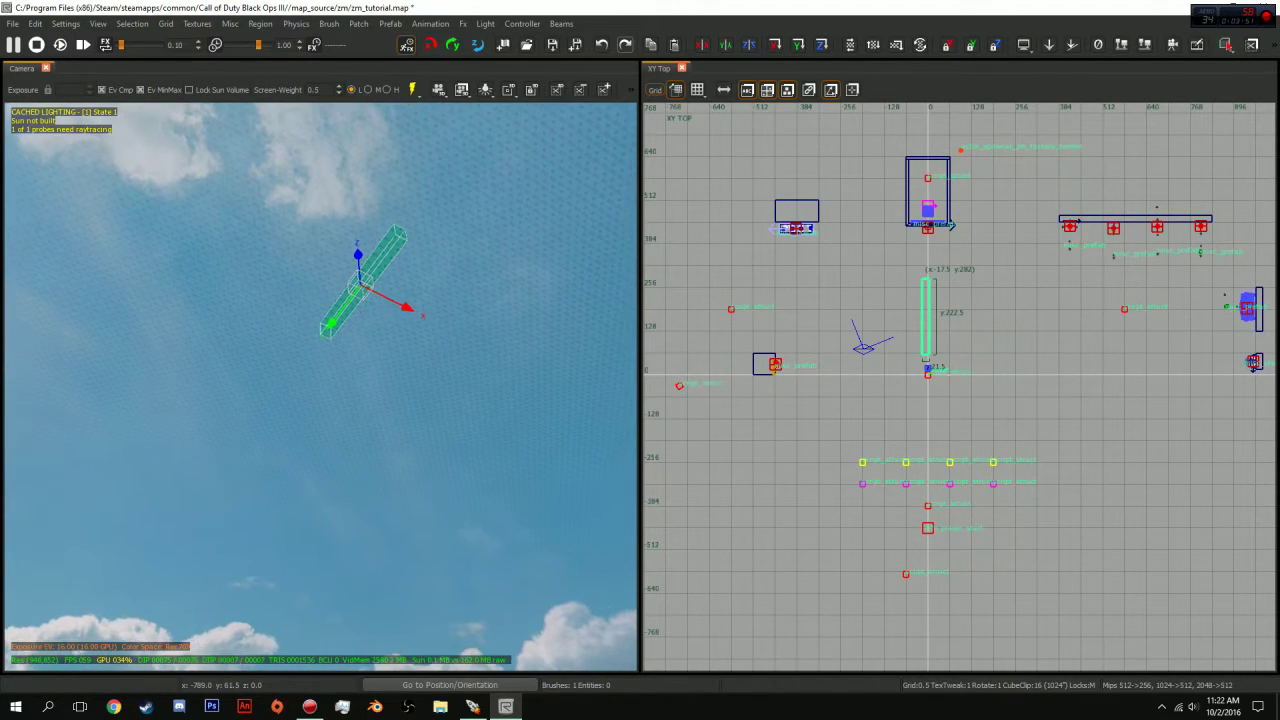
Lower the narrow brush along its vertical axis to Z 220 and check its position from both sides in the camera view.
left_click_drag(358, 256, 376, 704)
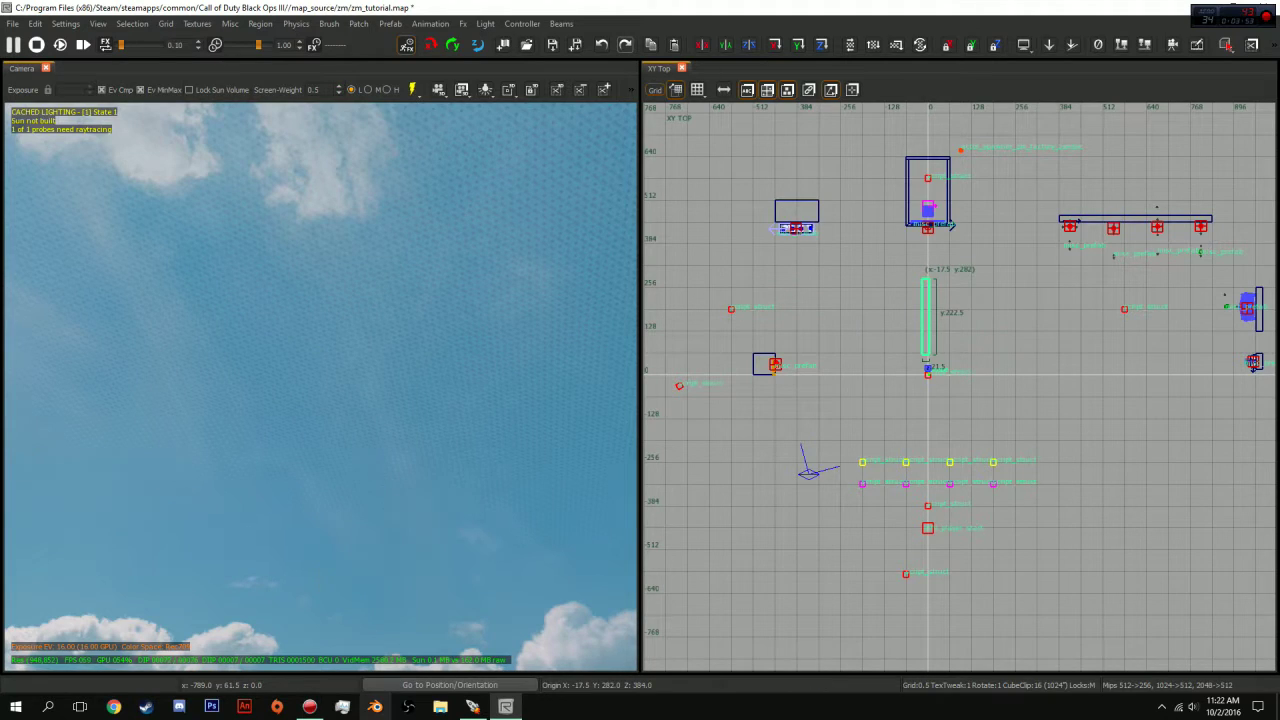
right_click_drag(378, 440, 378, 530)
right_click_drag(390, 200, 390, 225)
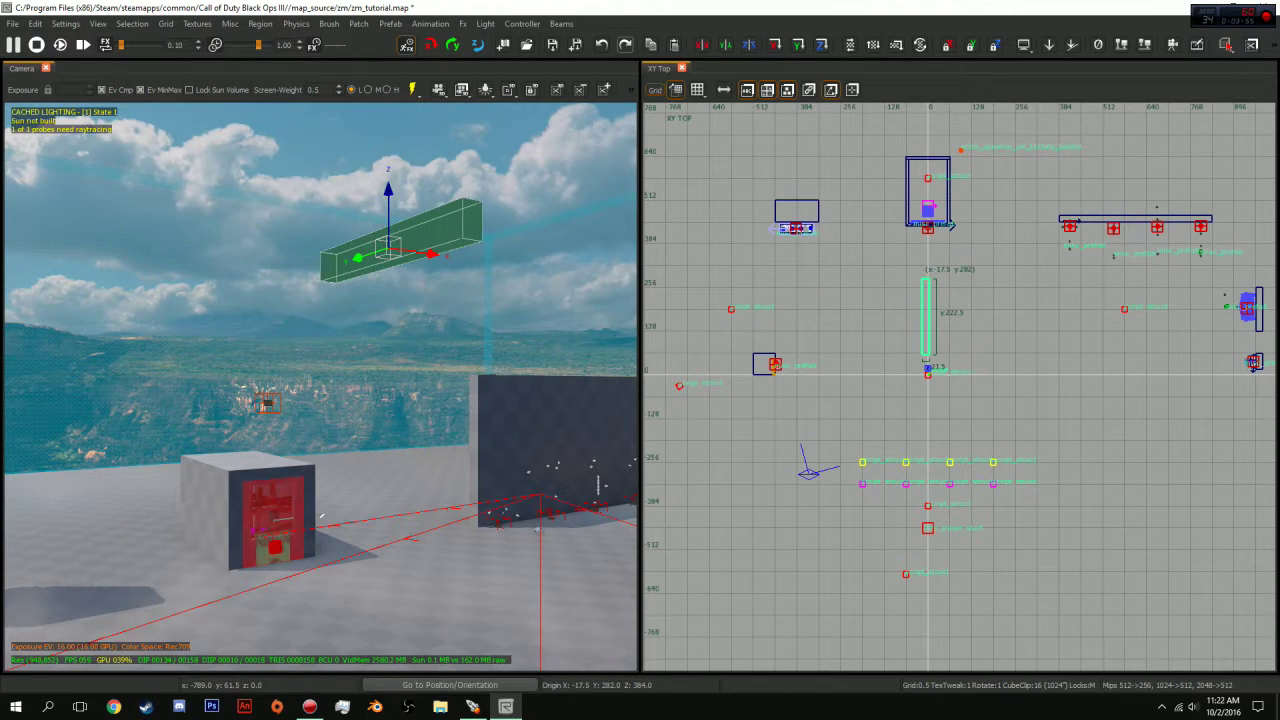
left_click_drag(388, 194, 388, 366)
key("w")
mouse_move(388, 370)
right_mouse_down()
mouse_move(412, 372)
mouse_move(250, 368)
right_mouse_up()
key("d")
key("s")
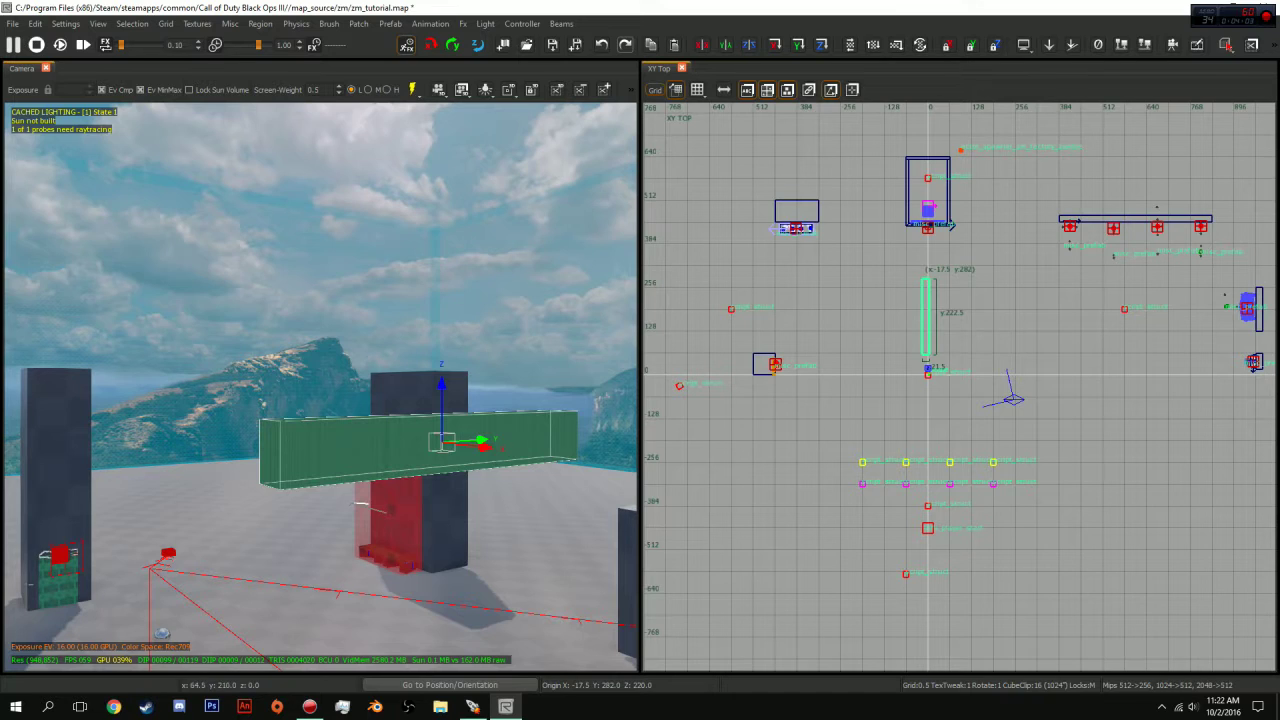
Resize the brush to about 142 by 214.5 units in the top view and make it taller in the front view.
mouse_move(952, 299)
left_mouse_down()
mouse_move(1052, 297)
mouse_move(891, 280)
mouse_move(880, 268)
mouse_move(893, 185)
mouse_move(893, 243)
left_mouse_up()
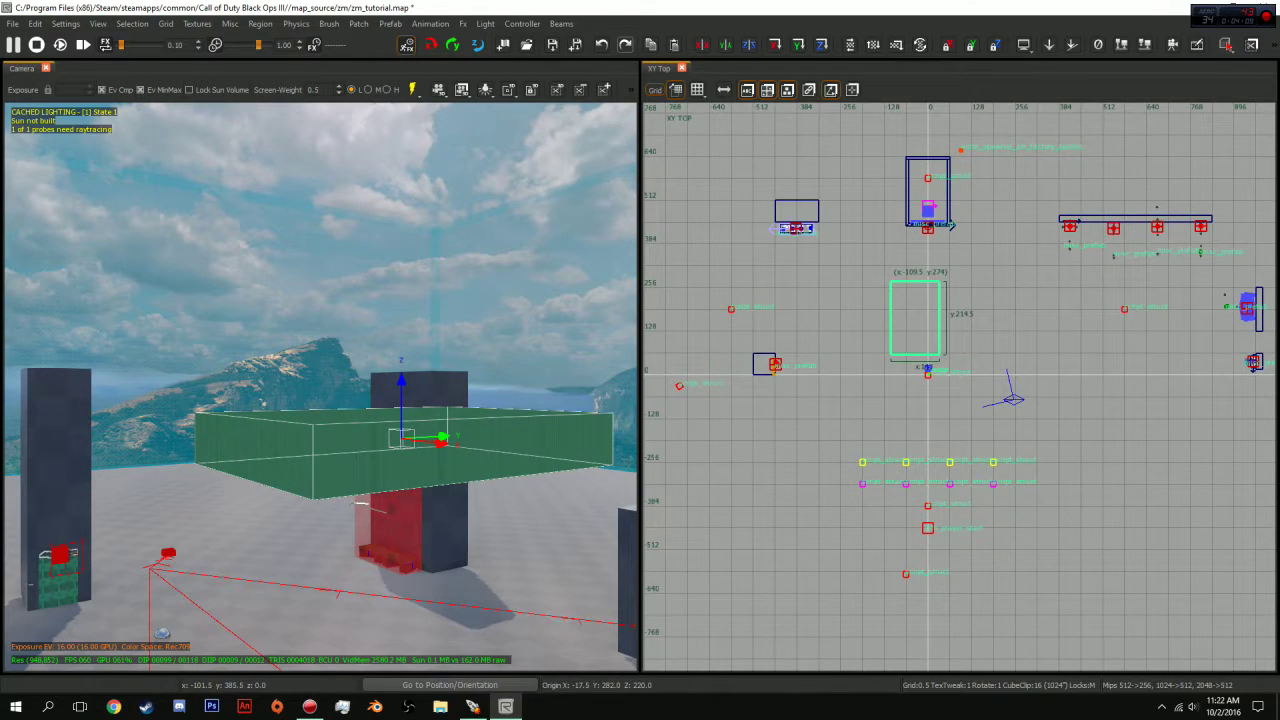
key("ctrl+Tab")
mouse_move(942, 347)
left_mouse_down()
mouse_move(941, 311)
mouse_move(940, 329)
left_mouse_up()
mouse_move(938, 427)
left_mouse_down()
mouse_move(938, 452)
mouse_move(938, 430)
left_mouse_up()
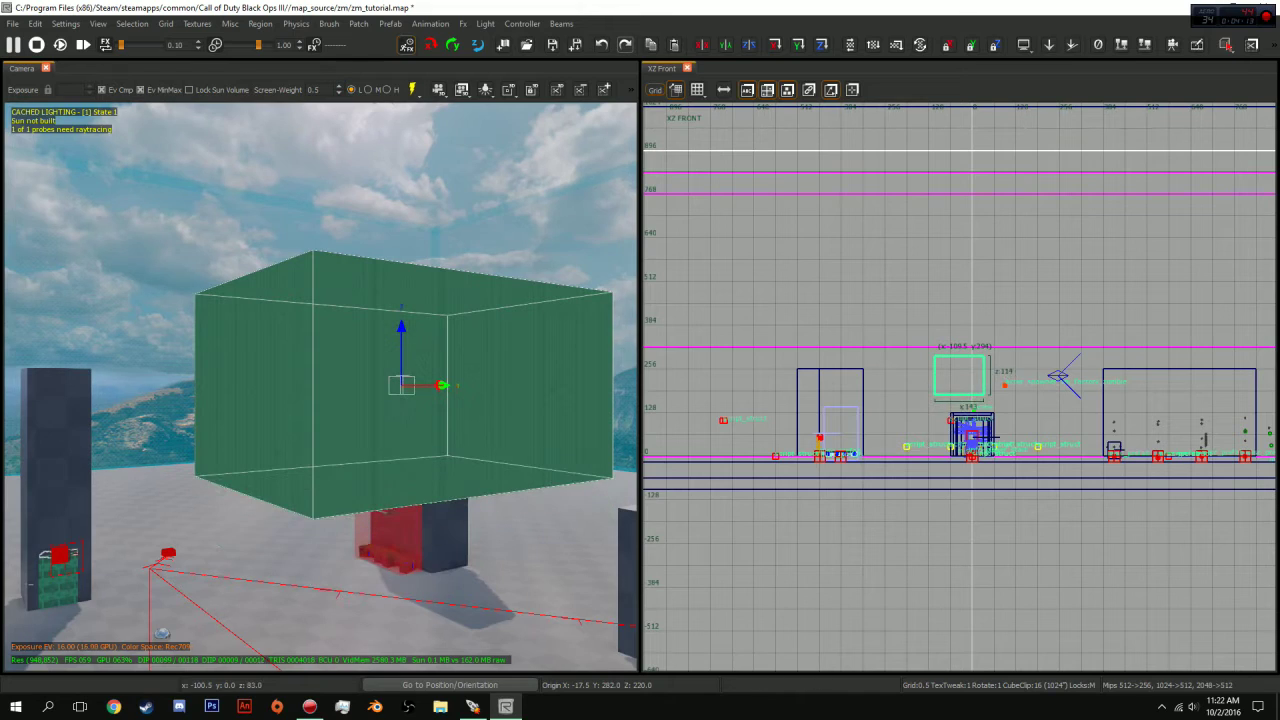
Adjust the brush's Y length in the side view to about 146.5 units and return to the XY Top view.
key("ctrl+Tab")
mouse_move(1017, 387)
left_mouse_down()
mouse_move(1047, 387)
mouse_move(990, 386)
left_mouse_up()
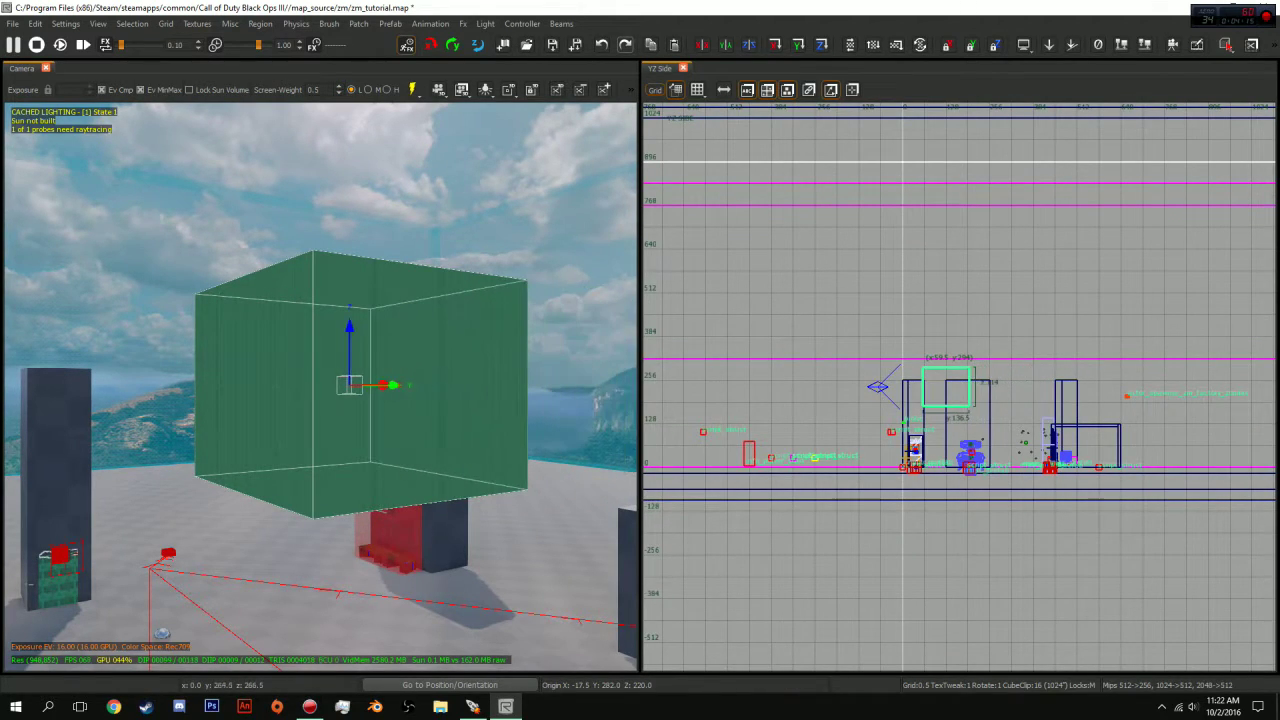
mouse_move(894, 383)
left_mouse_down()
mouse_move(864, 380)
mouse_move(922, 390)
left_mouse_up()
key("ctrl+Tab")
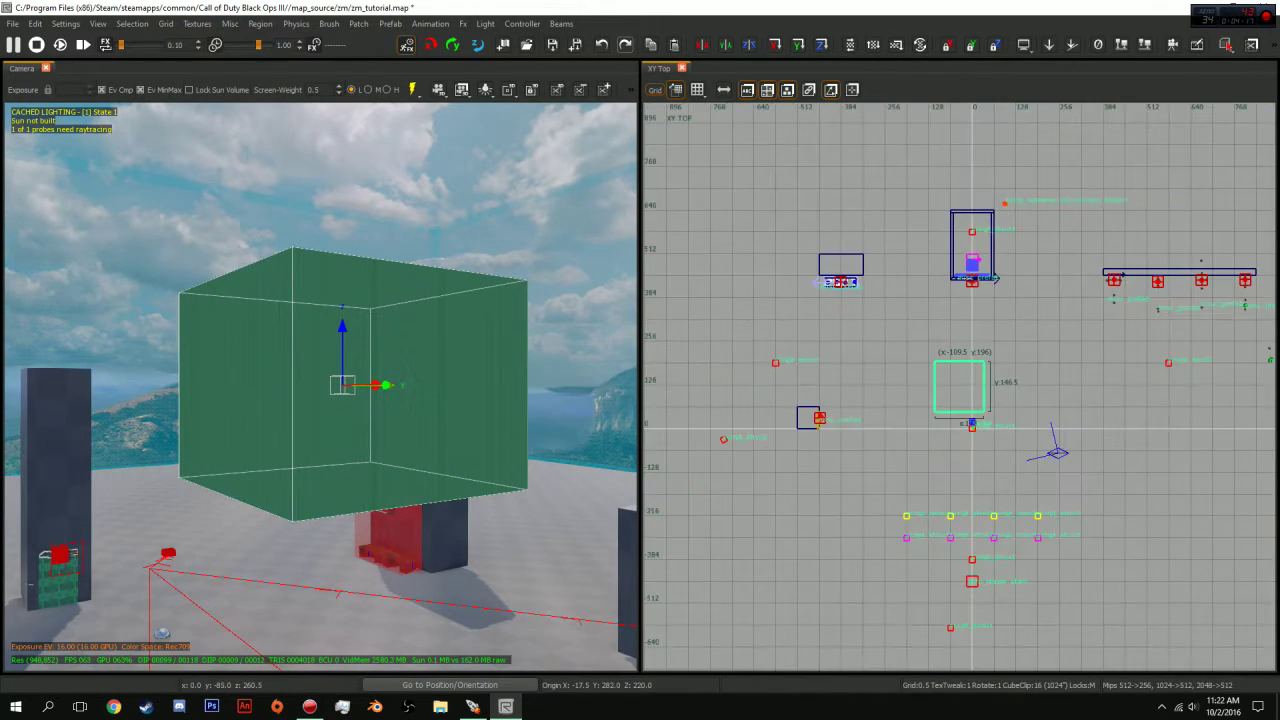
Shrink the brush directly in the camera view, reducing its height and cutting its Y length to about 85.5 units.
mouse_move(400, 380)
right_mouse_down()
mouse_move(385, 380)
mouse_move(450, 380)
mouse_move(330, 380)
right_mouse_up()
mouse_move(335, 270)
left_mouse_down()
mouse_move(335, 356)
mouse_move(335, 321)
left_mouse_up()
left_click_drag(335, 500, 335, 454)
left_click_drag(474, 388, 431, 388)
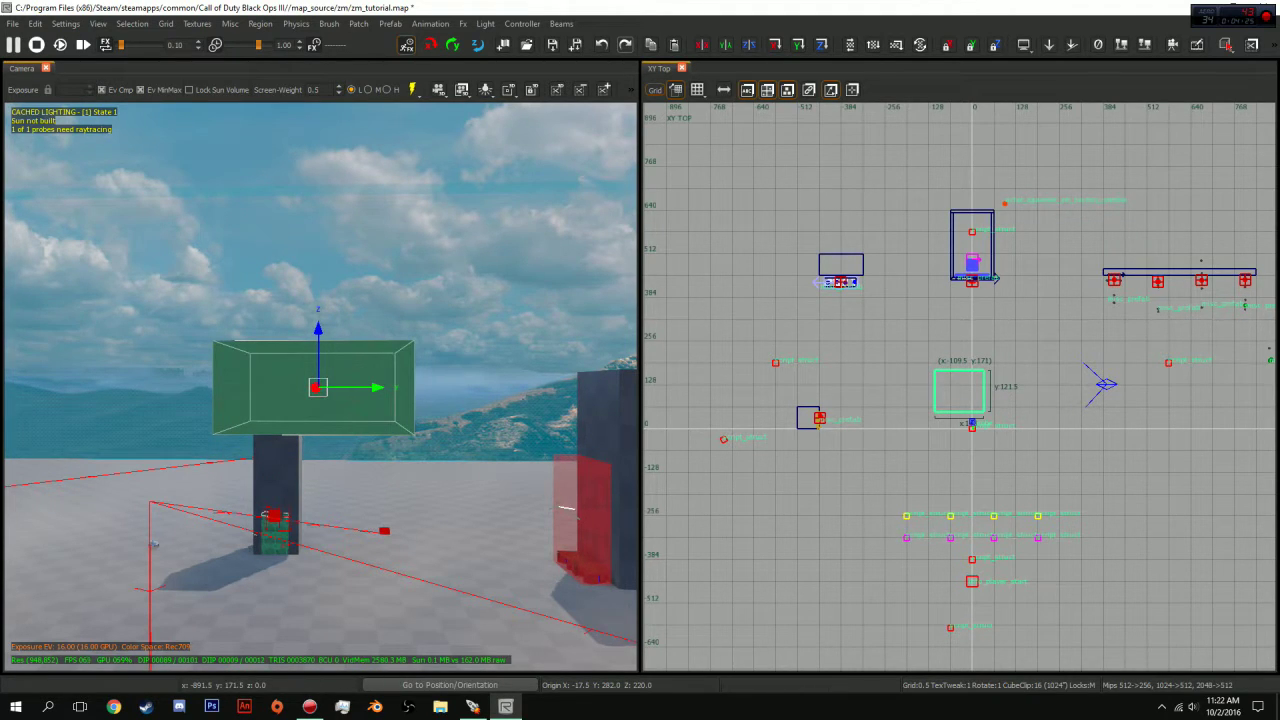
left_click_drag(180, 388, 239, 388)
Shrink the brush further in the camera view to about 44 units in X and 61.5 units in Y.
mouse_move(239, 388)
right_mouse_down()
mouse_move(120, 388)
mouse_move(320, 390)
mouse_move(300, 390)
right_mouse_up()
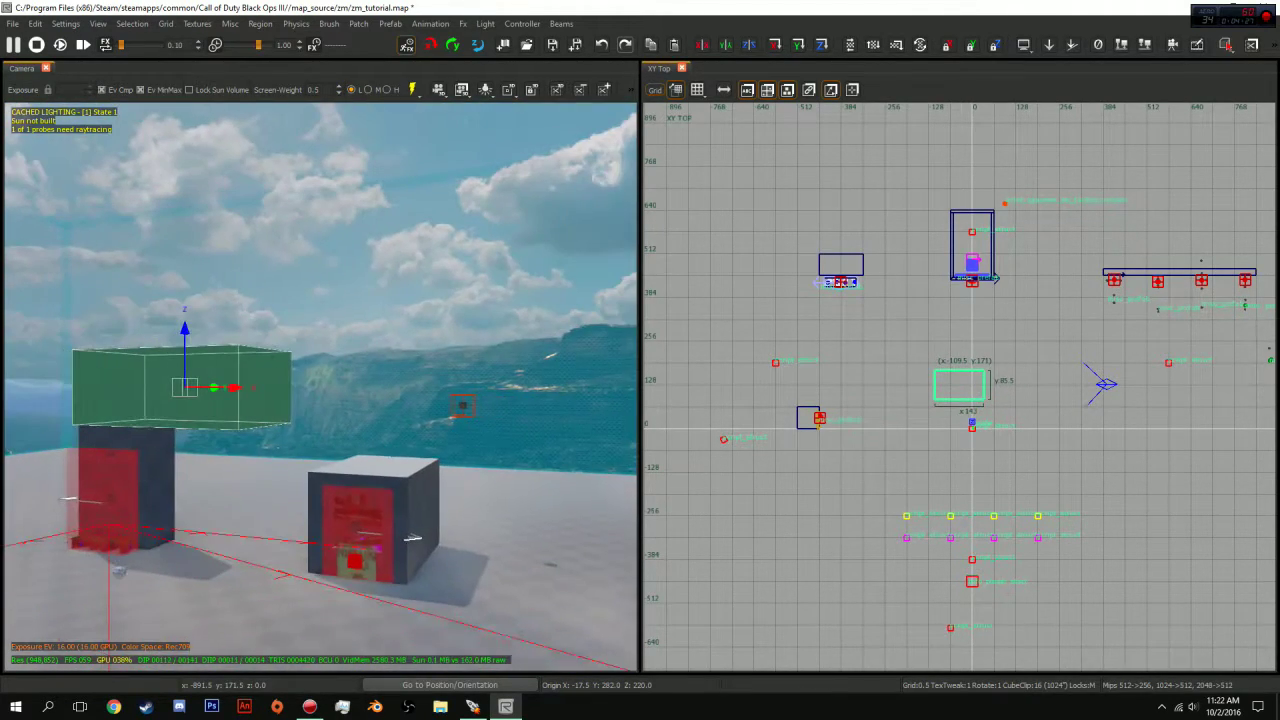
left_click_drag(318, 389, 276, 389)
right_click_drag(276, 389, 130, 389)
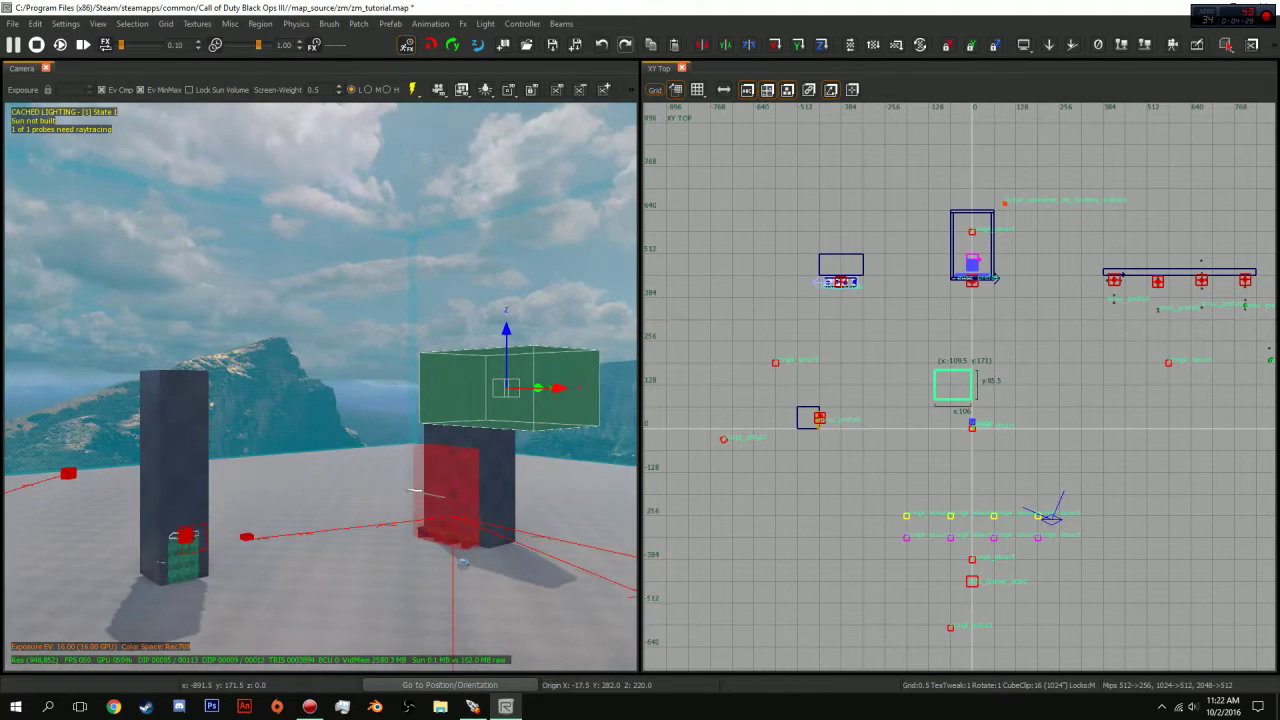
left_click_drag(395, 389, 419, 389)
mouse_move(419, 389)
right_mouse_down()
mouse_move(290, 389)
mouse_move(410, 389)
right_mouse_up()
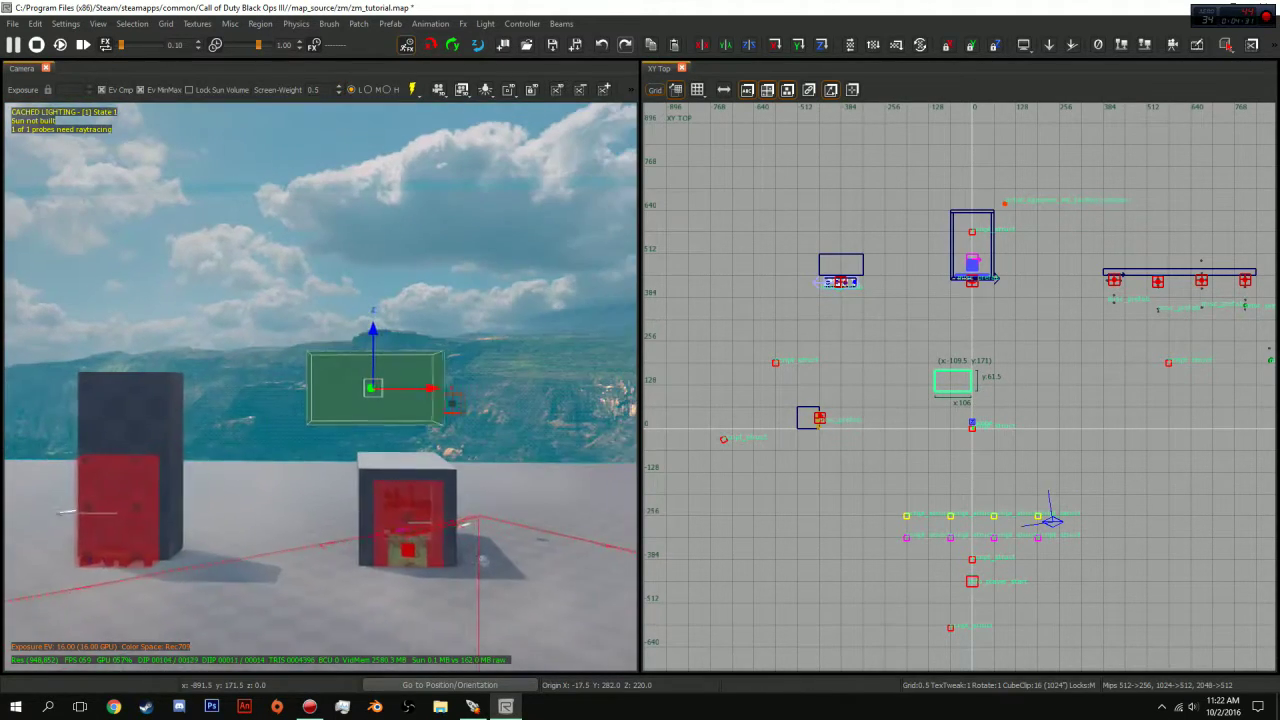
left_click_drag(284, 389, 330, 389)
right_click_drag(330, 389, 310, 389)
mouse_move(340, 389)
left_mouse_down()
mouse_move(375, 389)
mouse_move(281, 385)
mouse_move(430, 388)
left_mouse_up()
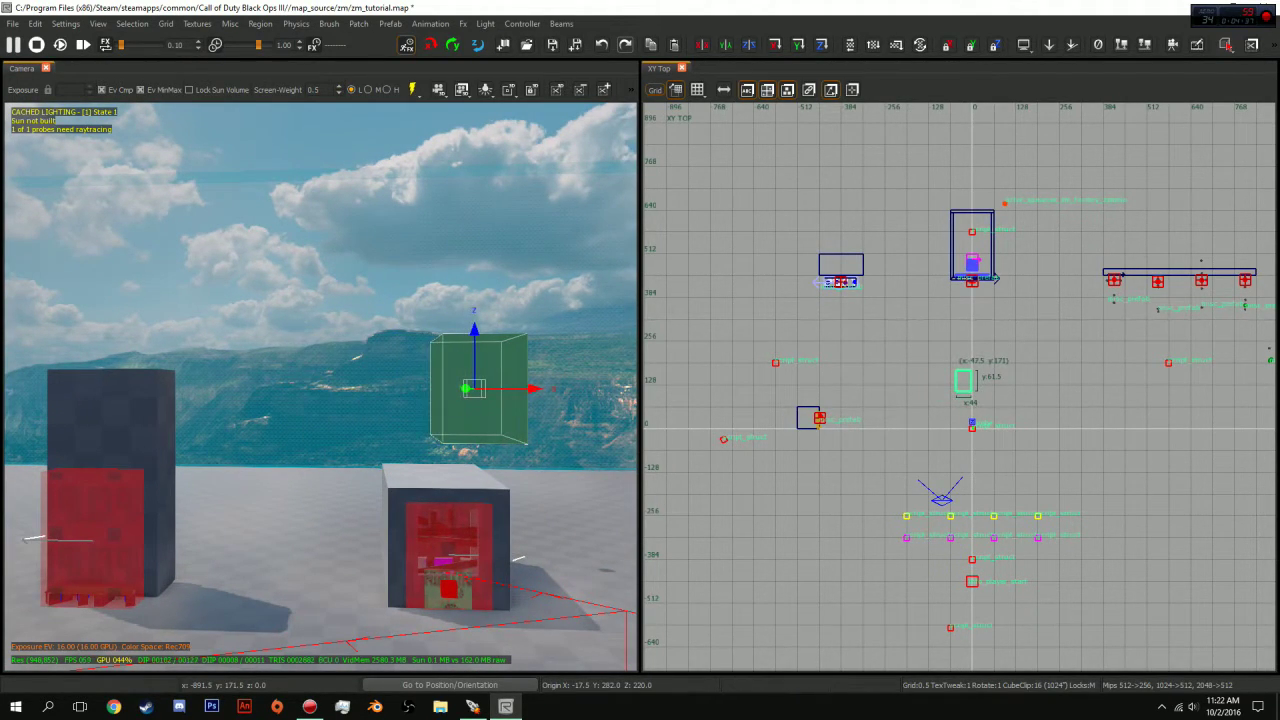
Deselect the resized brush, select it again in the camera view, and delete it.
key("Escape")
right_click_drag(430, 388, 520, 388)
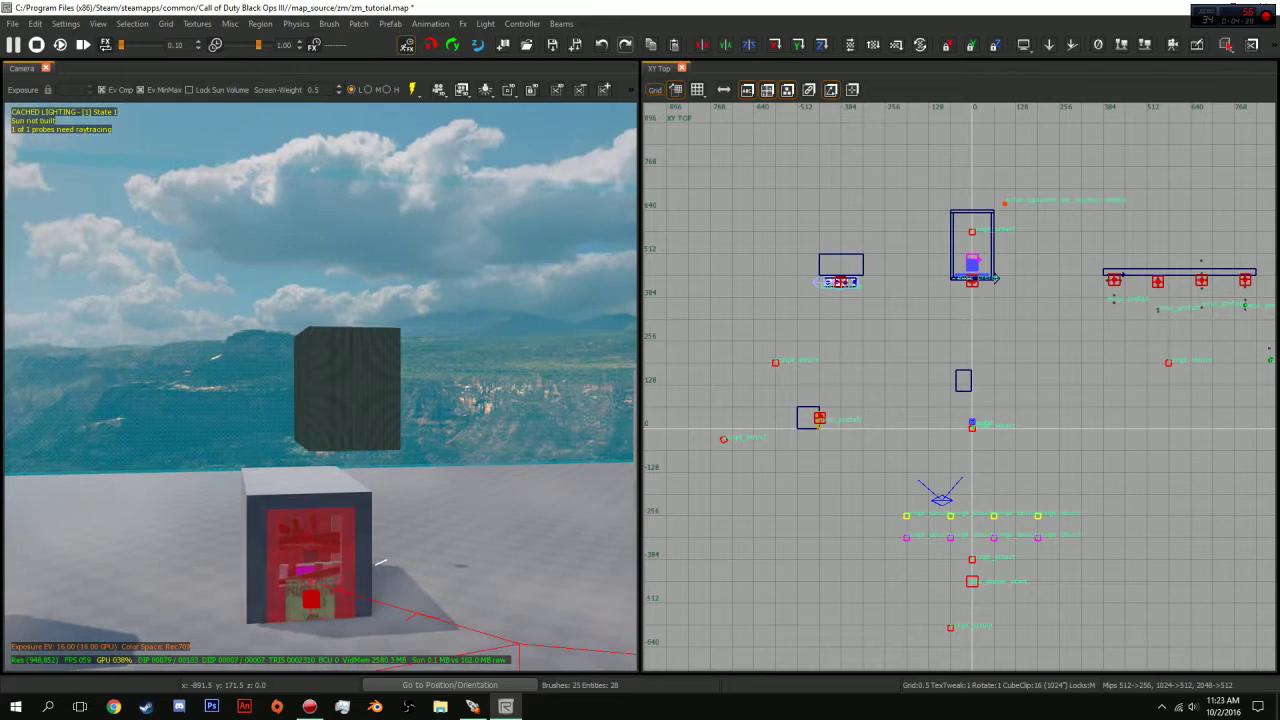
left_click(345, 389, "shift")
key("BackSpace")
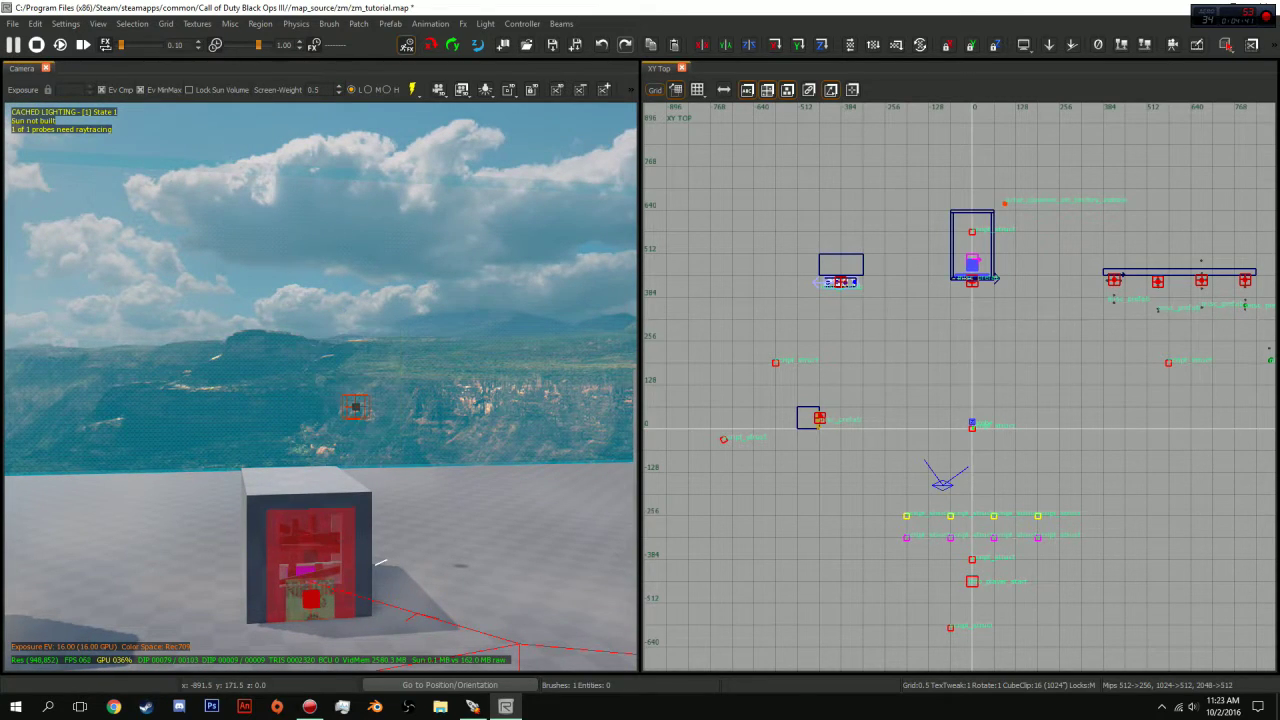
right_click_drag(345, 389, 345, 480)
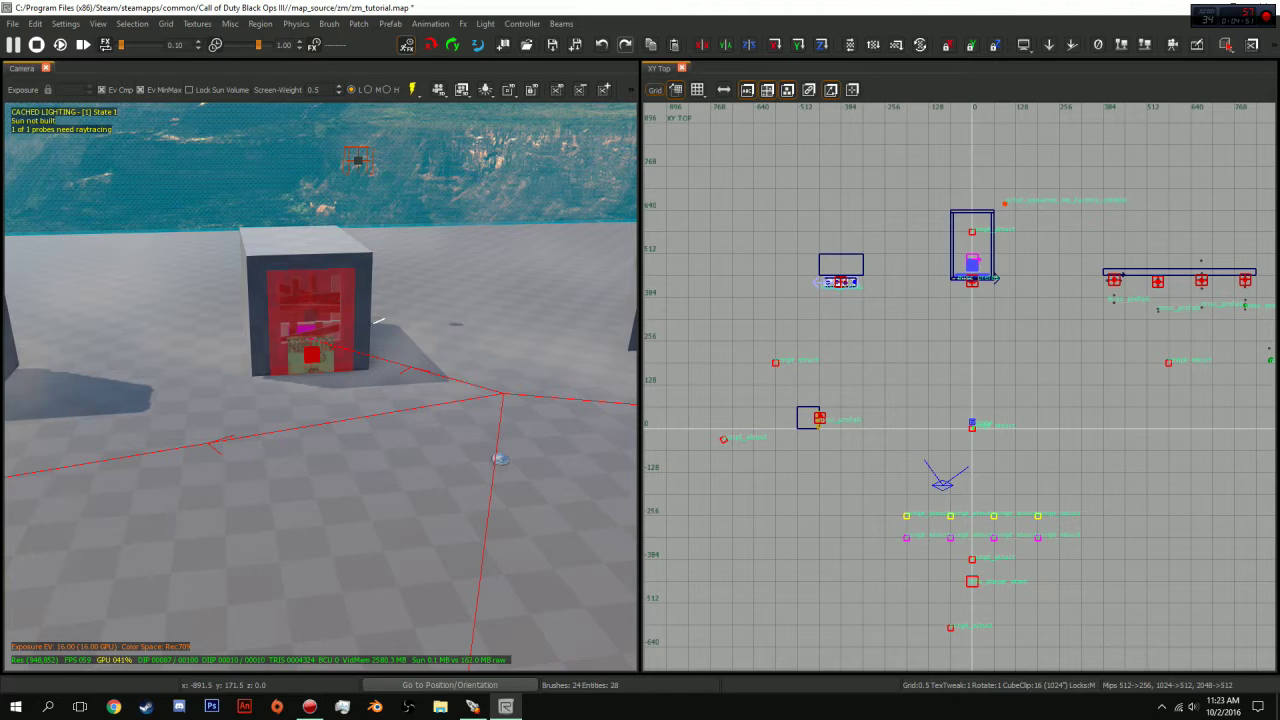
mouse_move(320, 386)
right_mouse_down()
mouse_move(114, 386)
mouse_move(320, 380)
right_mouse_up()
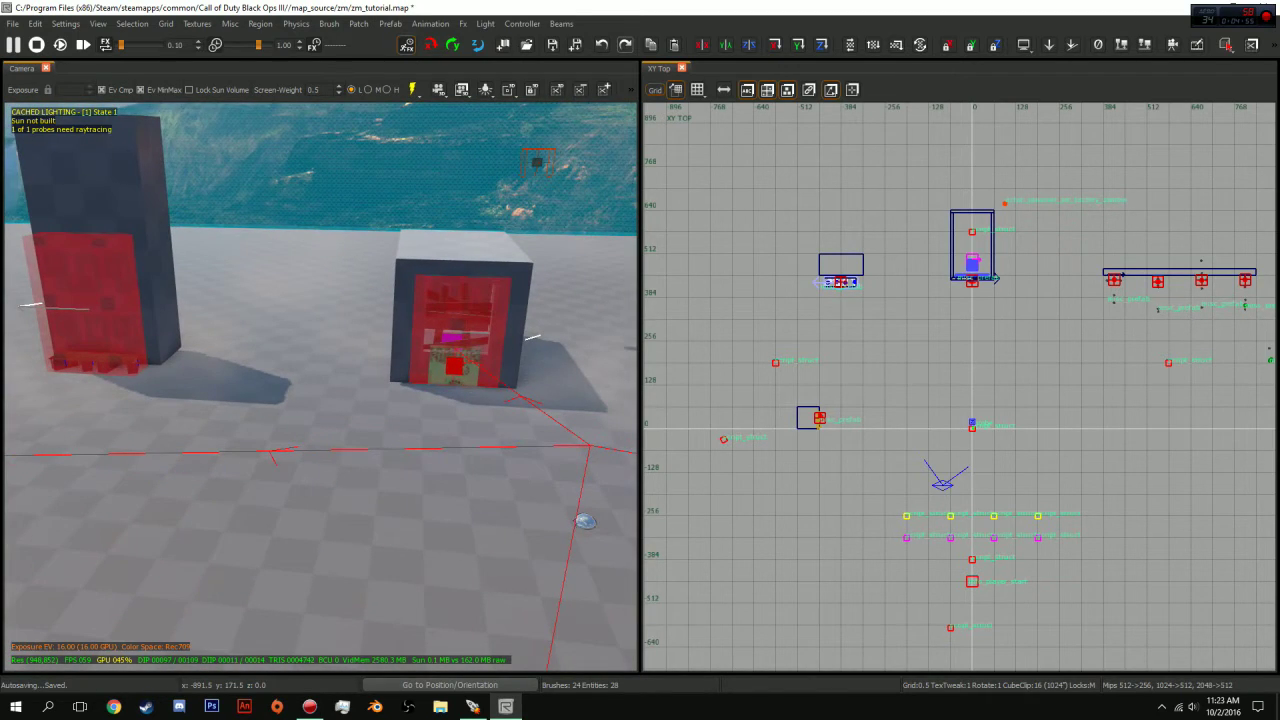